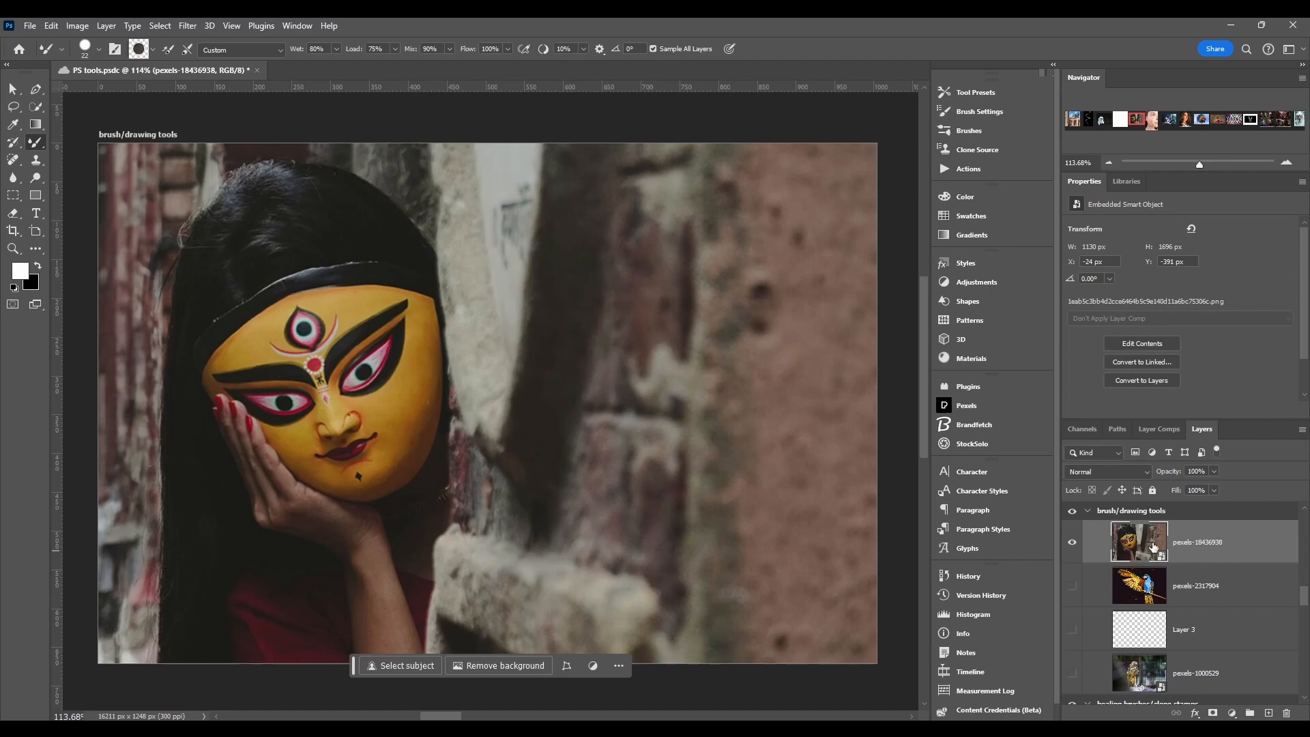
Step: Duplicate the pexels-18436938 layer, rasterize the copy and keep only the copy visible
{"action": "left_click_drag", "start_coordinate": [1145, 549], "coordinate": [1144, 545]}
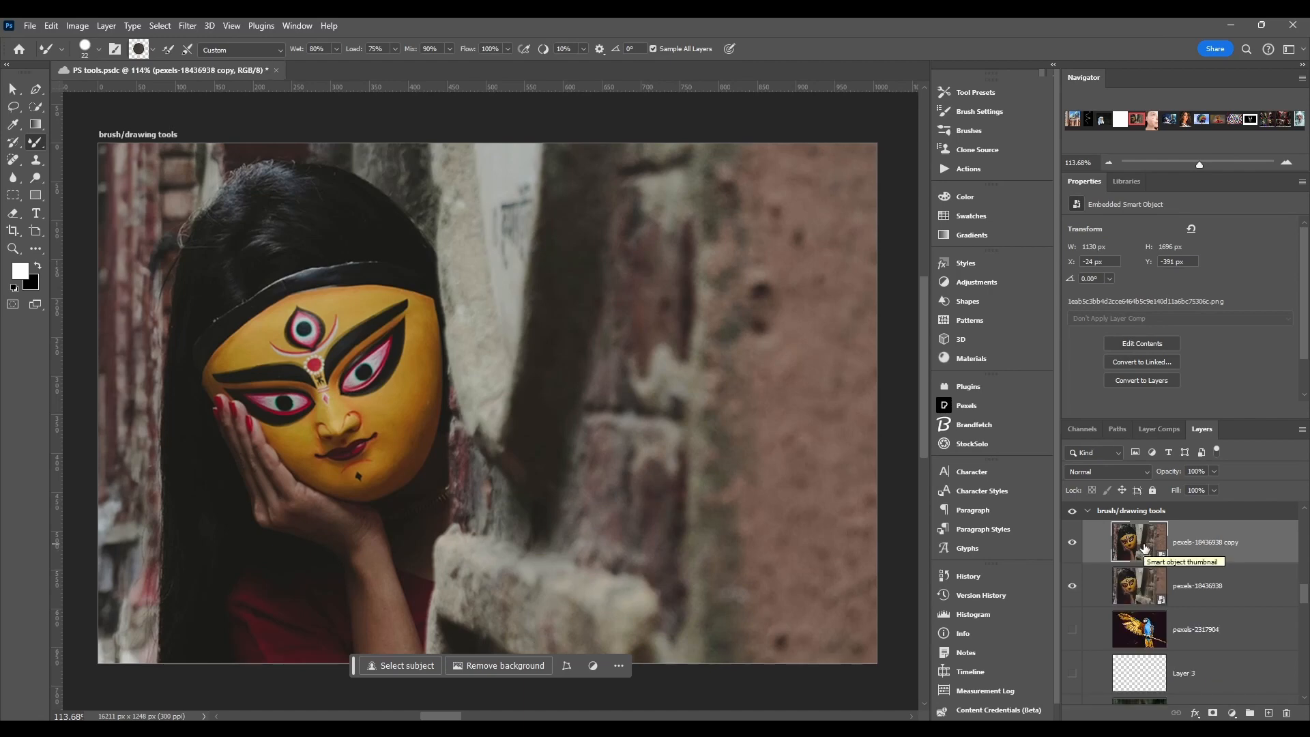
{"action": "right_click", "coordinate": [1146, 543]}
{"action": "right_click", "coordinate": [1216, 555]}
{"action": "left_click", "coordinate": [1170, 425]}
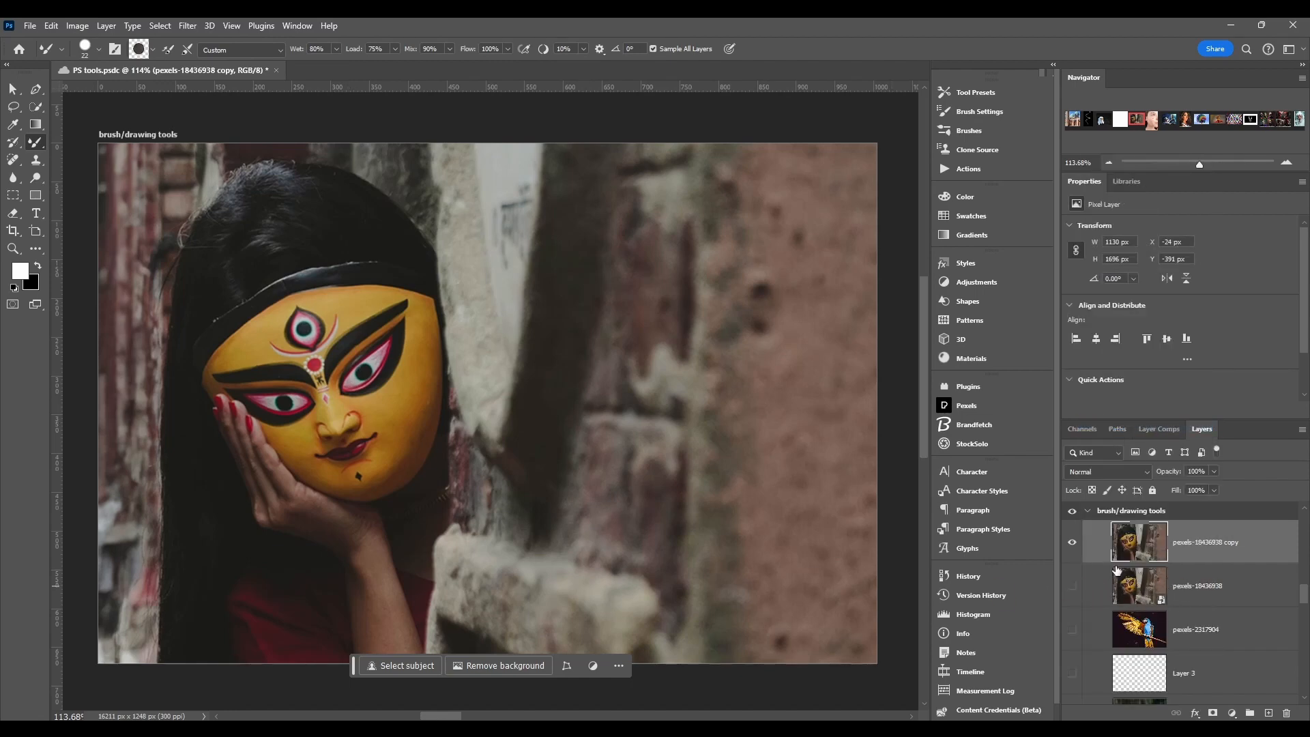
Step: Clean the Mixer Brush and paint a stroke from the mask's cheek out across the wall
{"action": "left_click", "coordinate": [146, 53]}
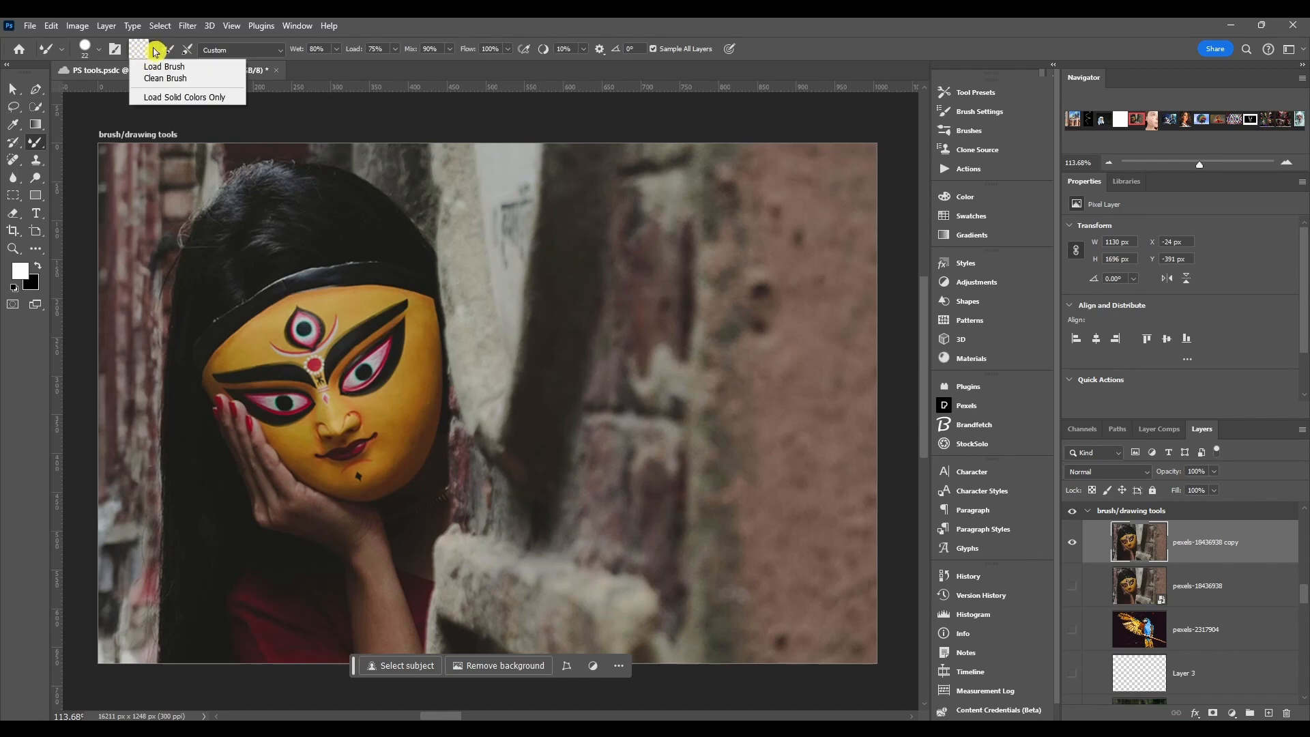
{"action": "left_click", "coordinate": [137, 52]}
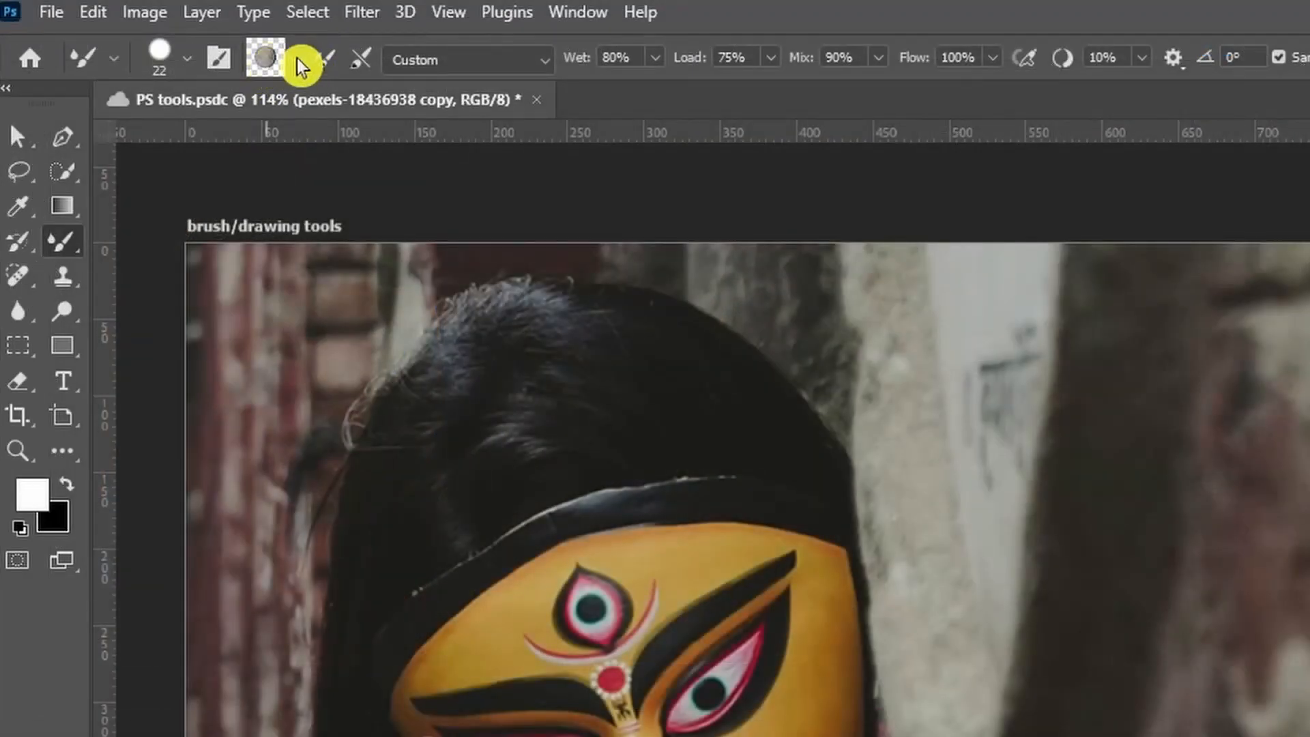
{"action": "left_click", "coordinate": [295, 60]}
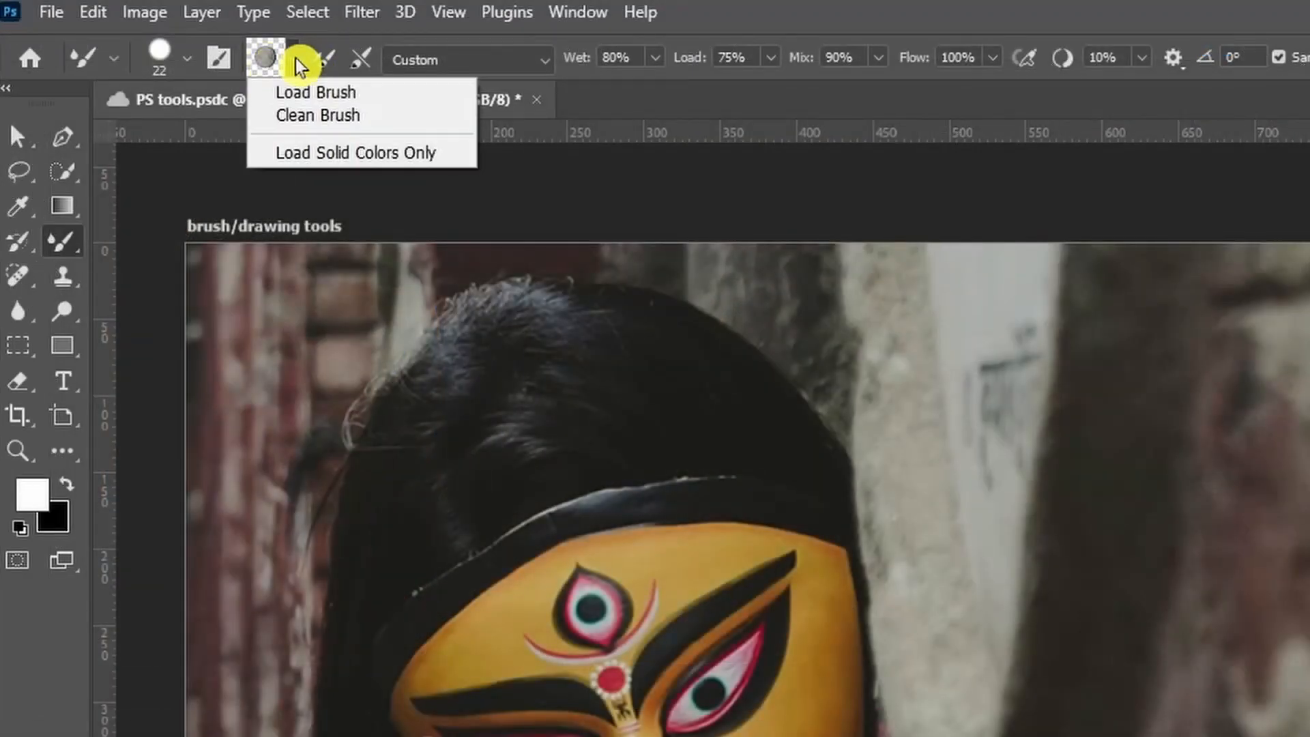
{"action": "left_click", "coordinate": [296, 116]}
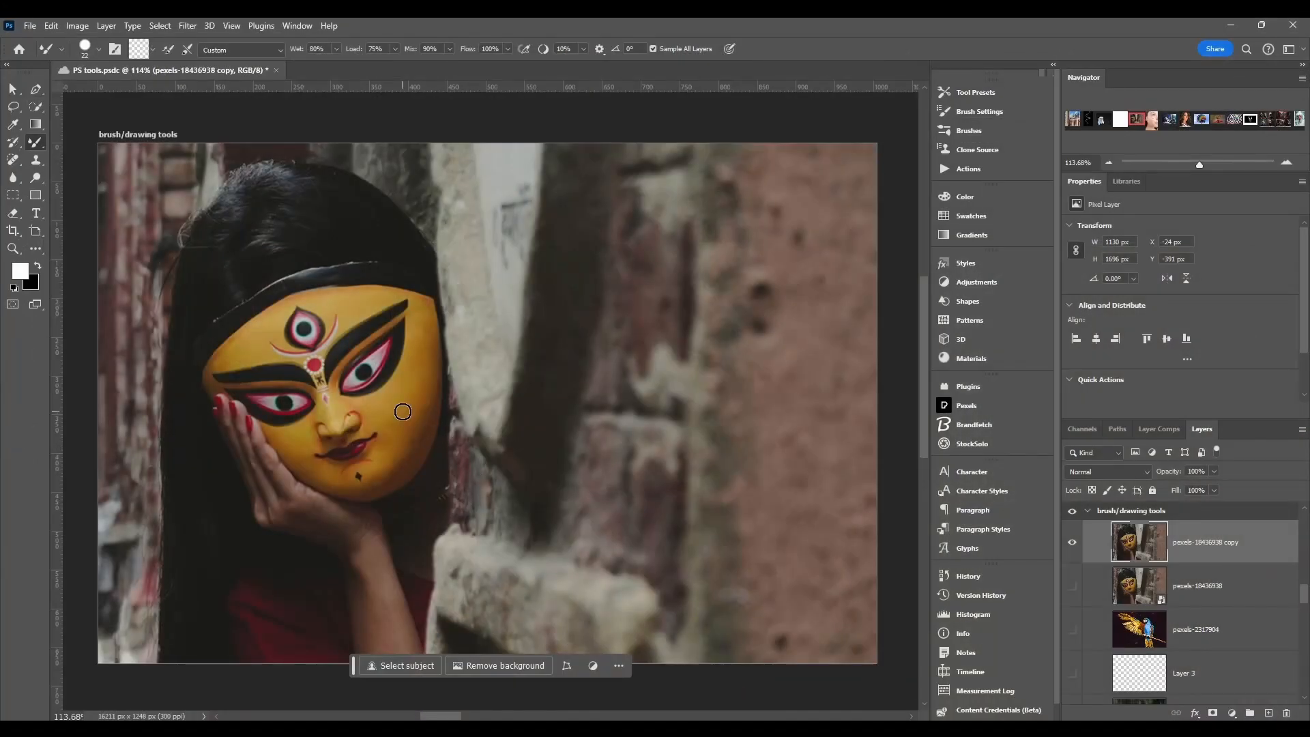
{"action": "left_click_drag", "start_coordinate": [418, 407], "coordinate": [578, 367]}
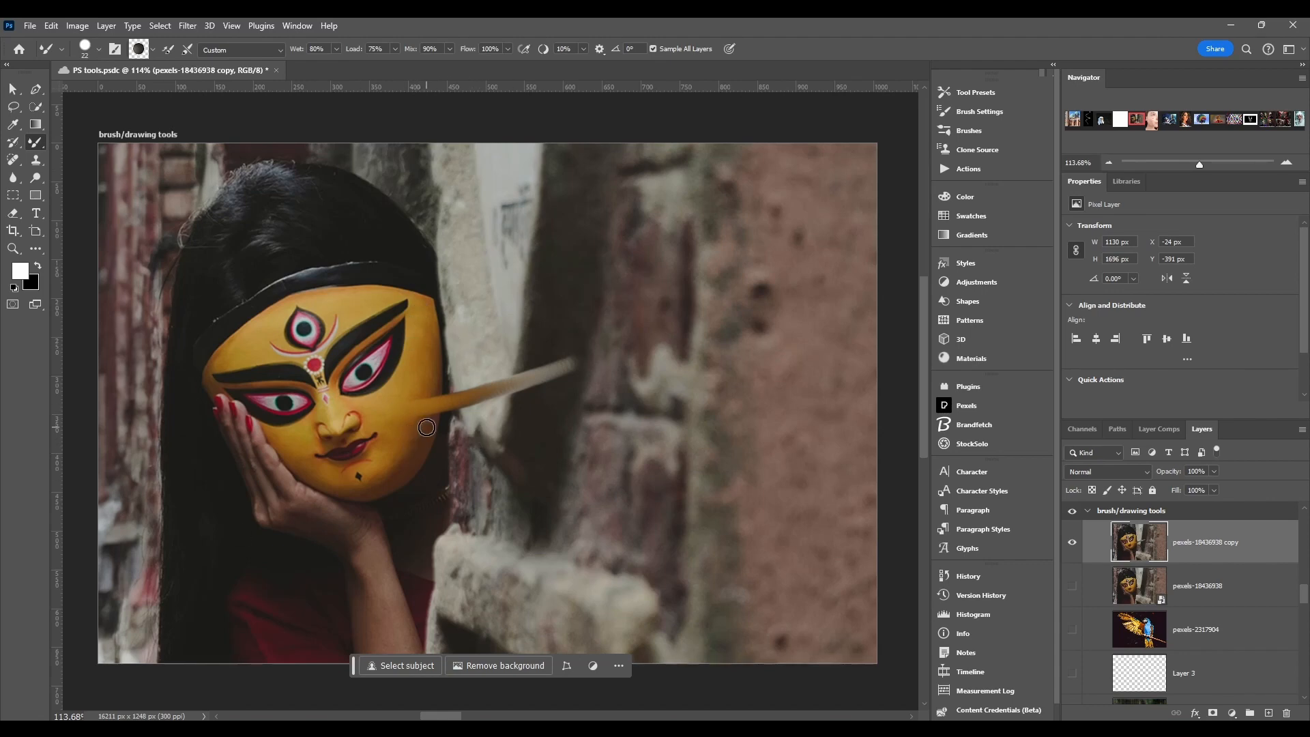
Step: Clean the brush, paint a stroke from the wall onto the mask, and undo both test strokes
{"action": "left_click", "coordinate": [153, 49]}
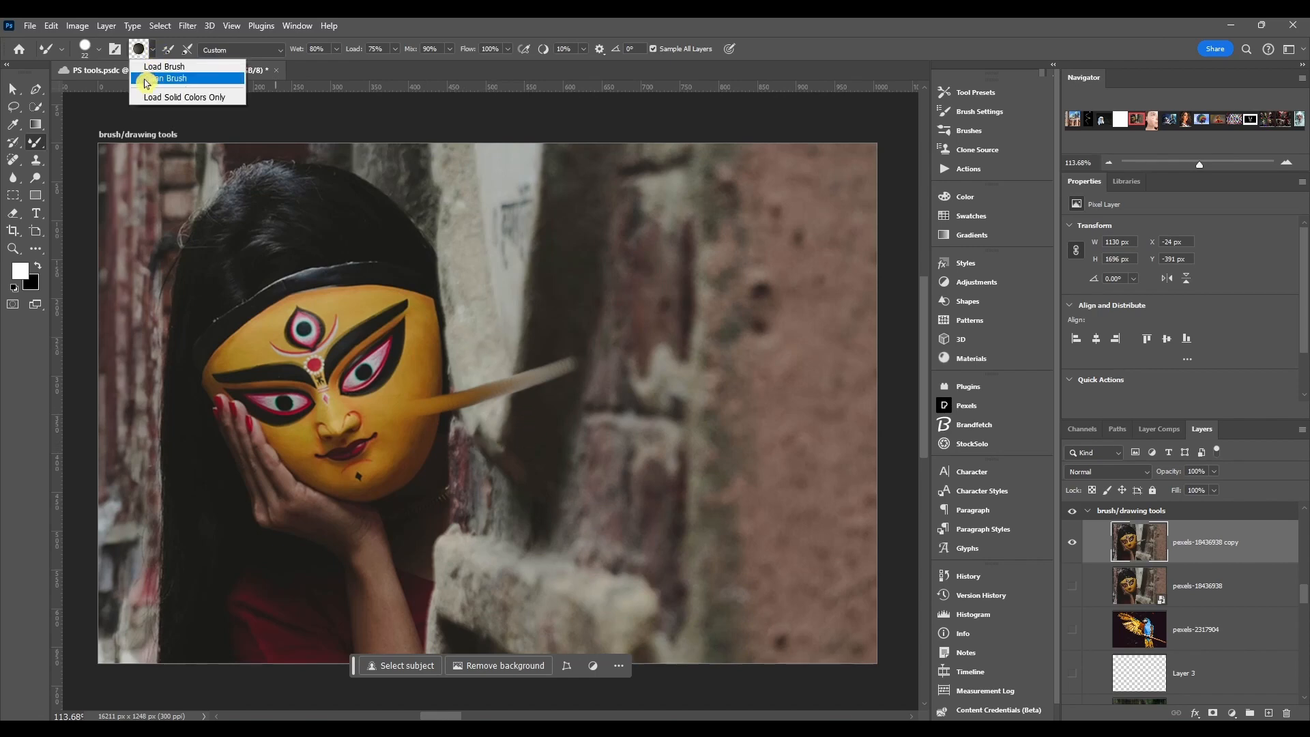
{"action": "left_click", "coordinate": [150, 79]}
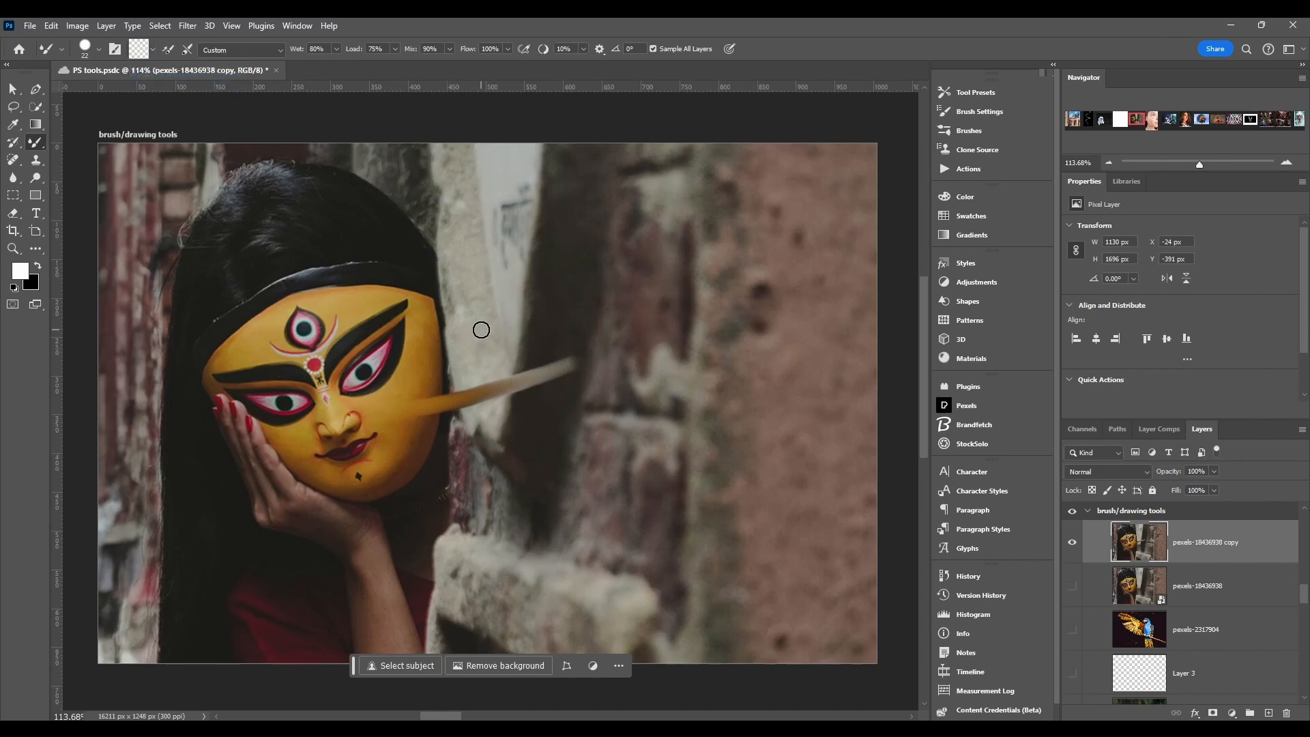
{"action": "left_click_drag", "start_coordinate": [481, 329], "coordinate": [328, 392]}
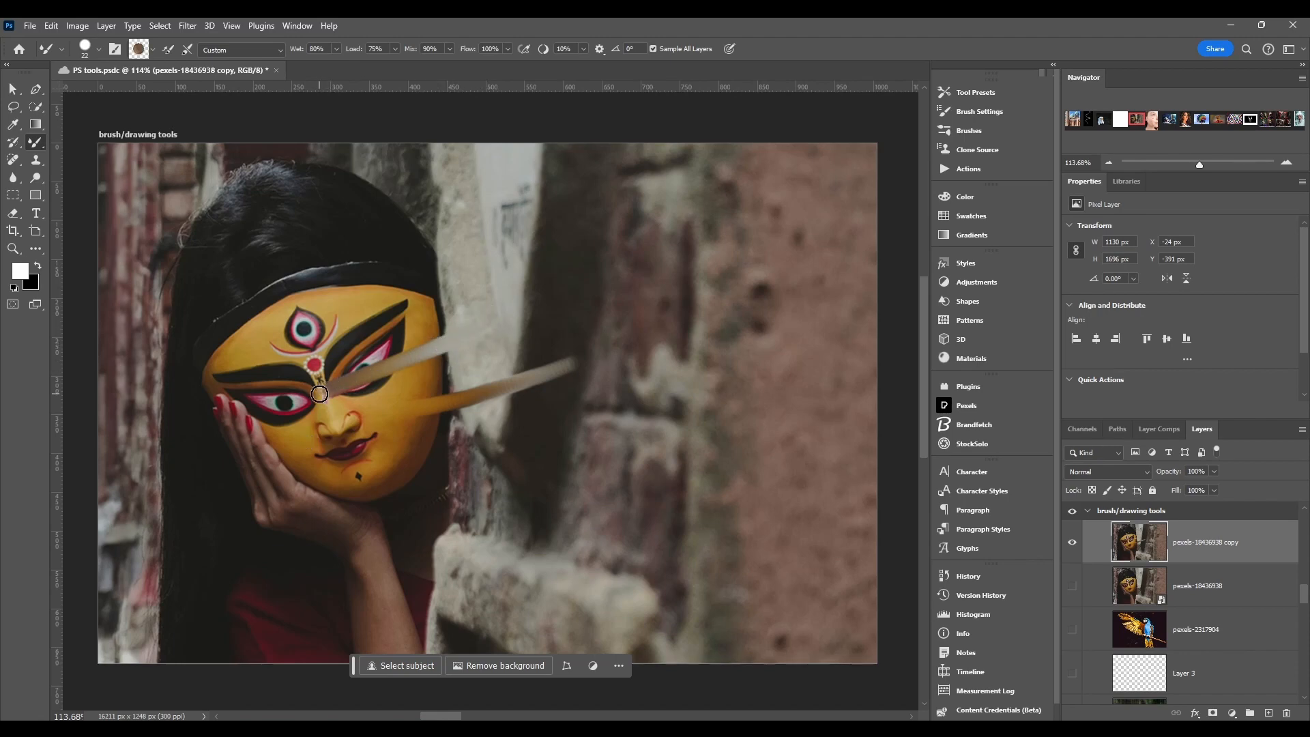
{"action": "key", "text": "ctrl+z"}
{"action": "key", "text": "ctrl+z"}
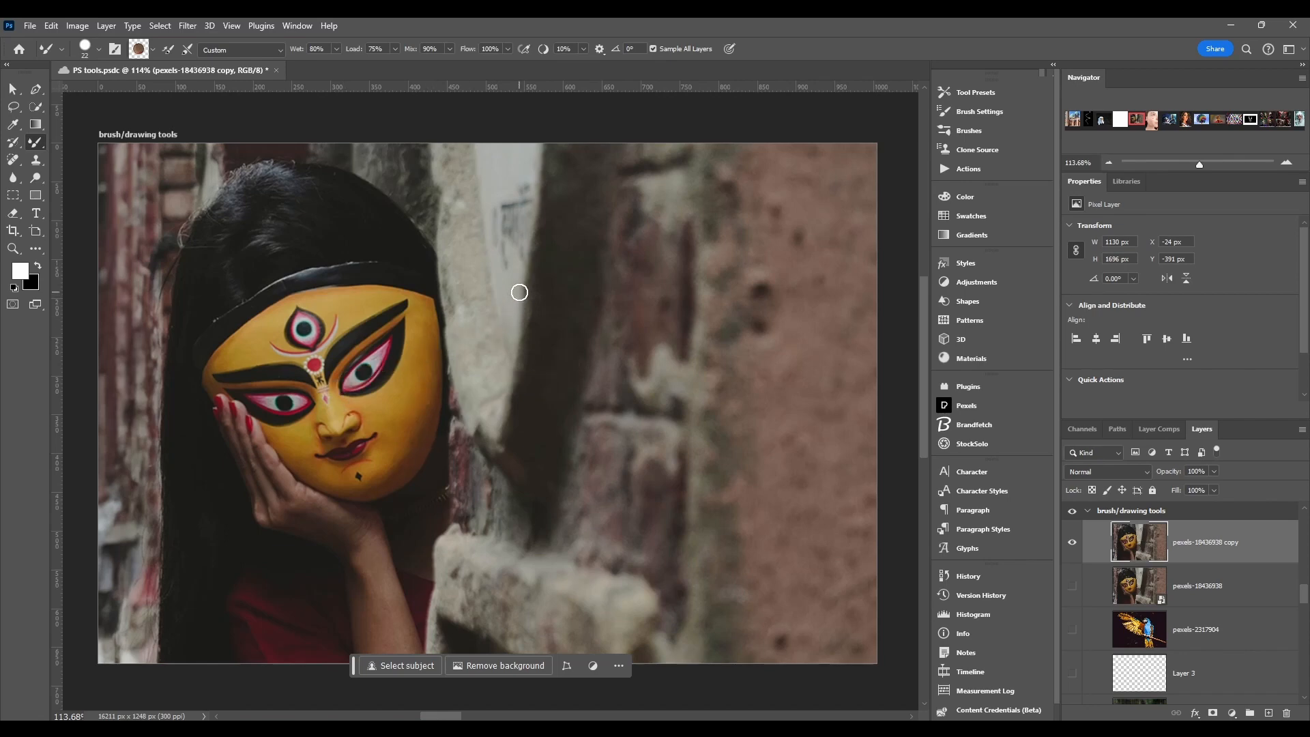
Step: Paint test strokes between the wall and the mask, set the brush to clean after each stroke, and undo the strokes
{"action": "mouse_move", "coordinate": [519, 292]}
{"action": "left_mouse_down"}
{"action": "mouse_move", "coordinate": [442, 334]}
{"action": "mouse_move", "coordinate": [508, 405]}
{"action": "mouse_move", "coordinate": [379, 395]}
{"action": "mouse_move", "coordinate": [467, 304]}
{"action": "mouse_move", "coordinate": [408, 208]}
{"action": "mouse_move", "coordinate": [417, 416]}
{"action": "mouse_move", "coordinate": [340, 318]}
{"action": "mouse_move", "coordinate": [368, 339]}
{"action": "left_mouse_up"}
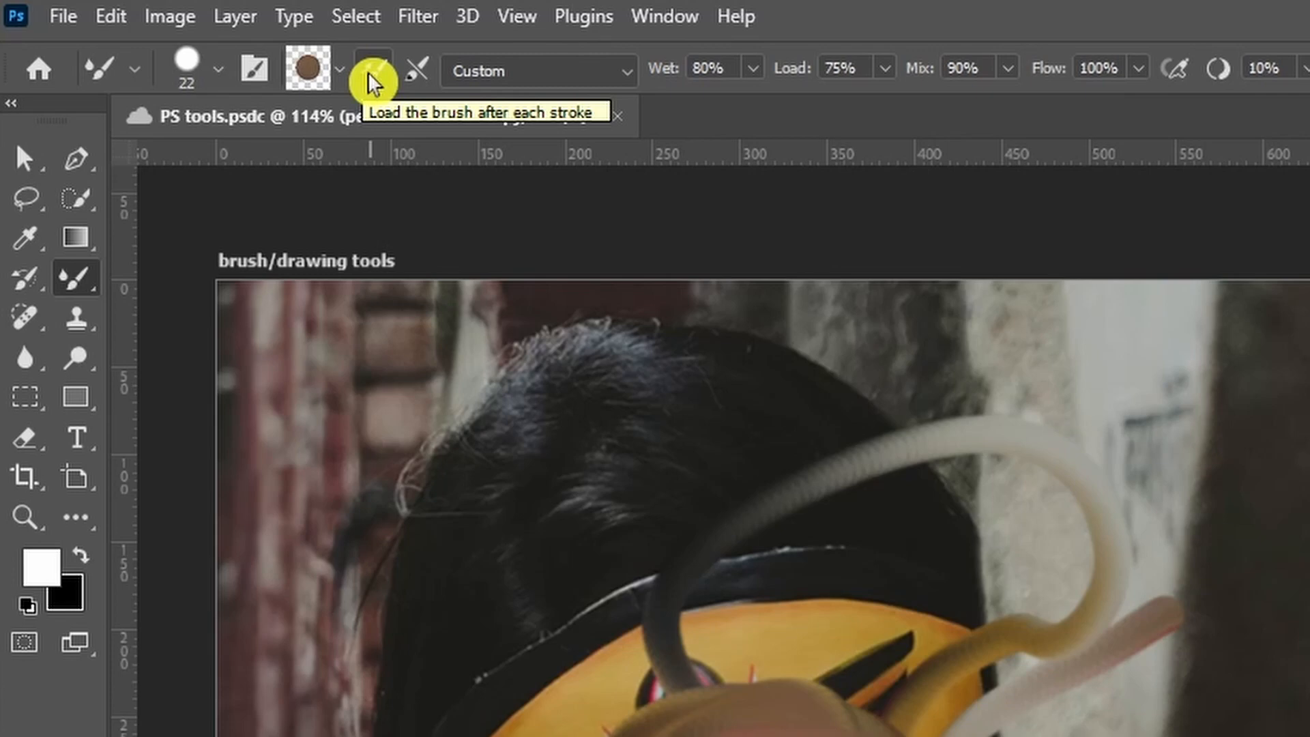
{"action": "left_click", "coordinate": [418, 73]}
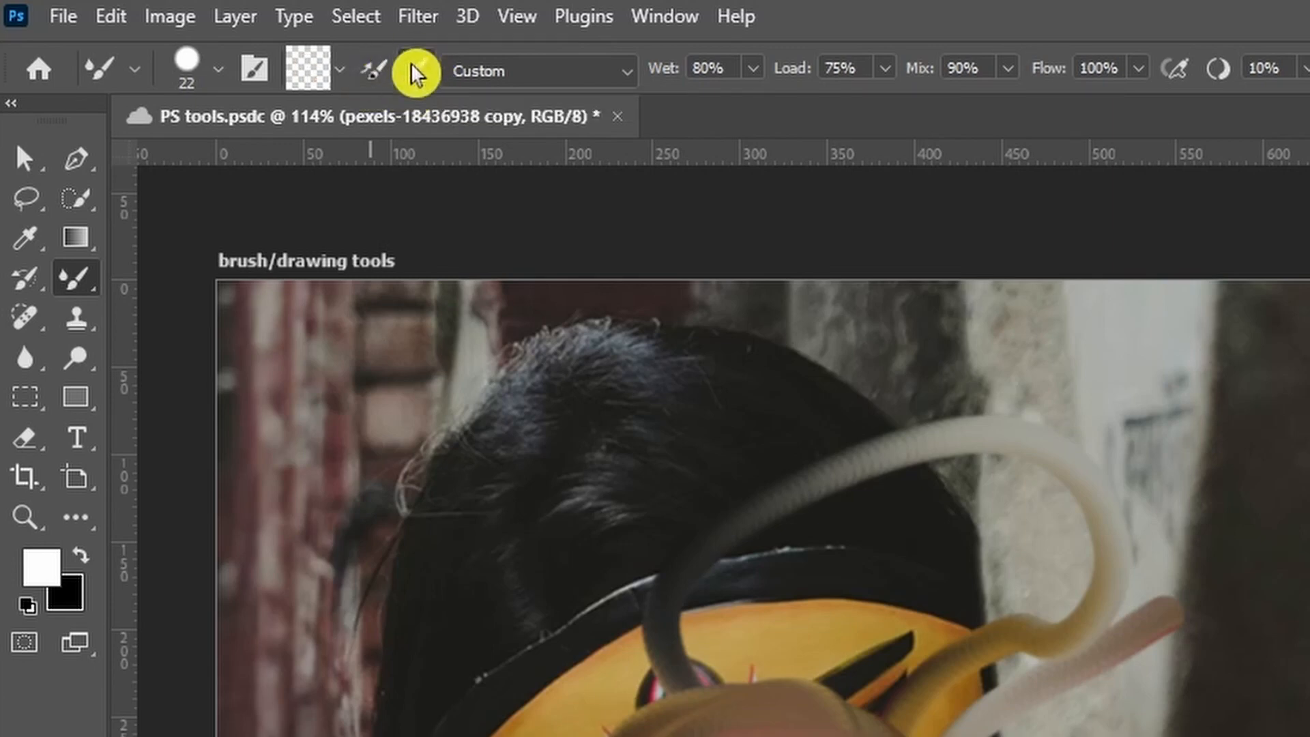
{"action": "key", "text": "ctrl+z"}
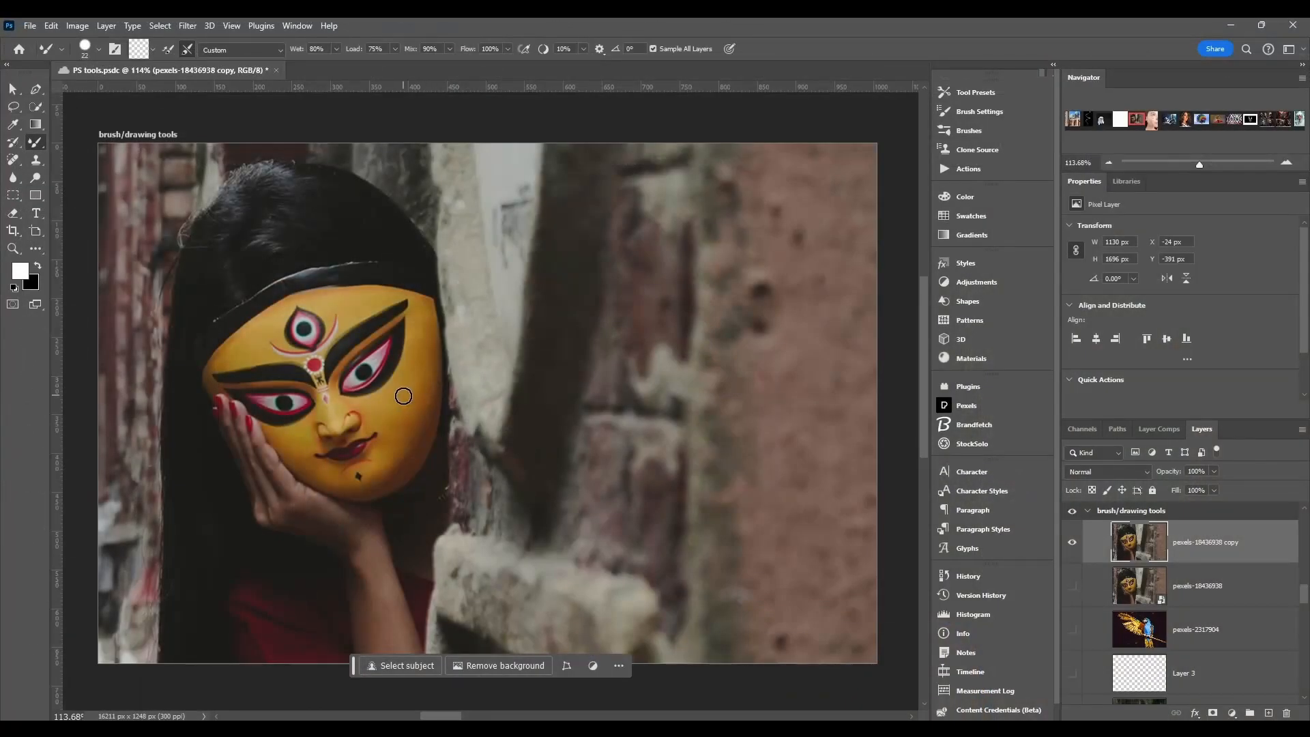
Step: Paint four short strokes from the mask's edge outward onto the wall and undo all of them
{"action": "left_click_drag", "start_coordinate": [403, 396], "coordinate": [503, 313]}
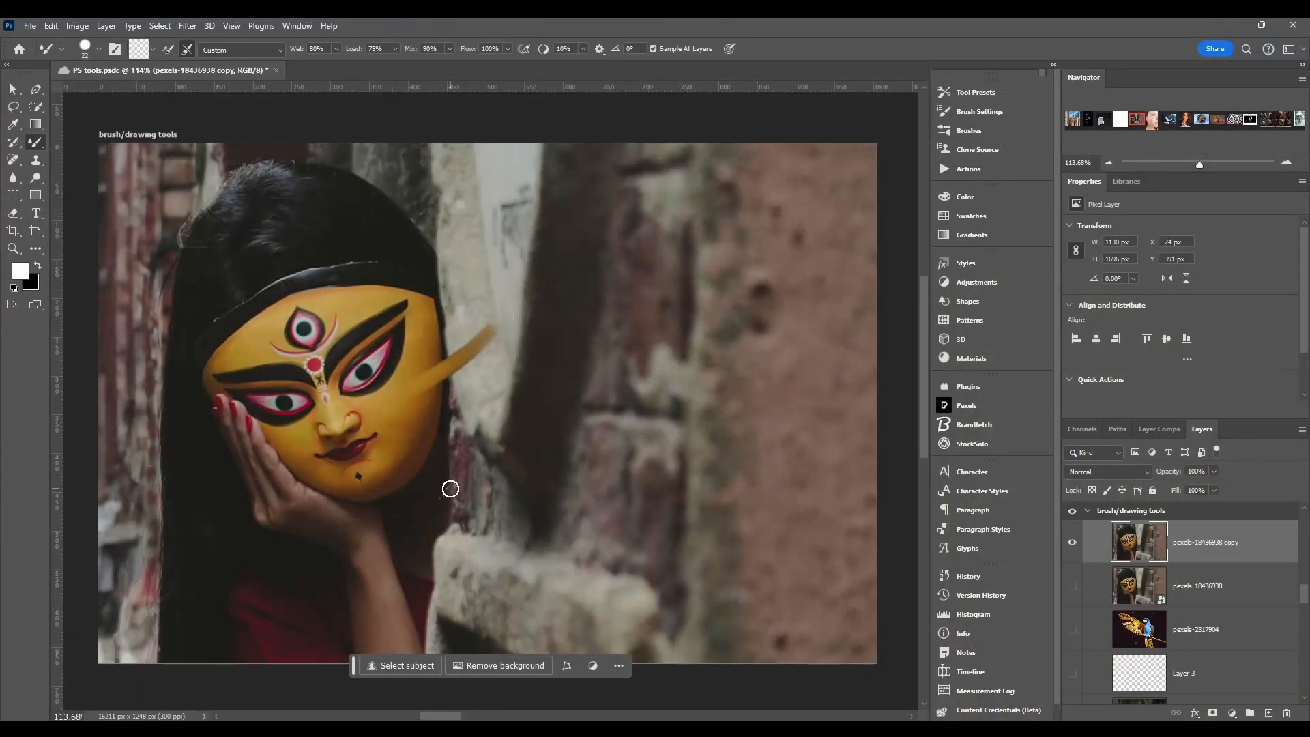
{"action": "left_click_drag", "start_coordinate": [412, 345], "coordinate": [486, 279]}
{"action": "mouse_move", "coordinate": [420, 311]}
{"action": "left_mouse_down"}
{"action": "mouse_move", "coordinate": [475, 234]}
{"action": "mouse_move", "coordinate": [489, 184]}
{"action": "left_mouse_up"}
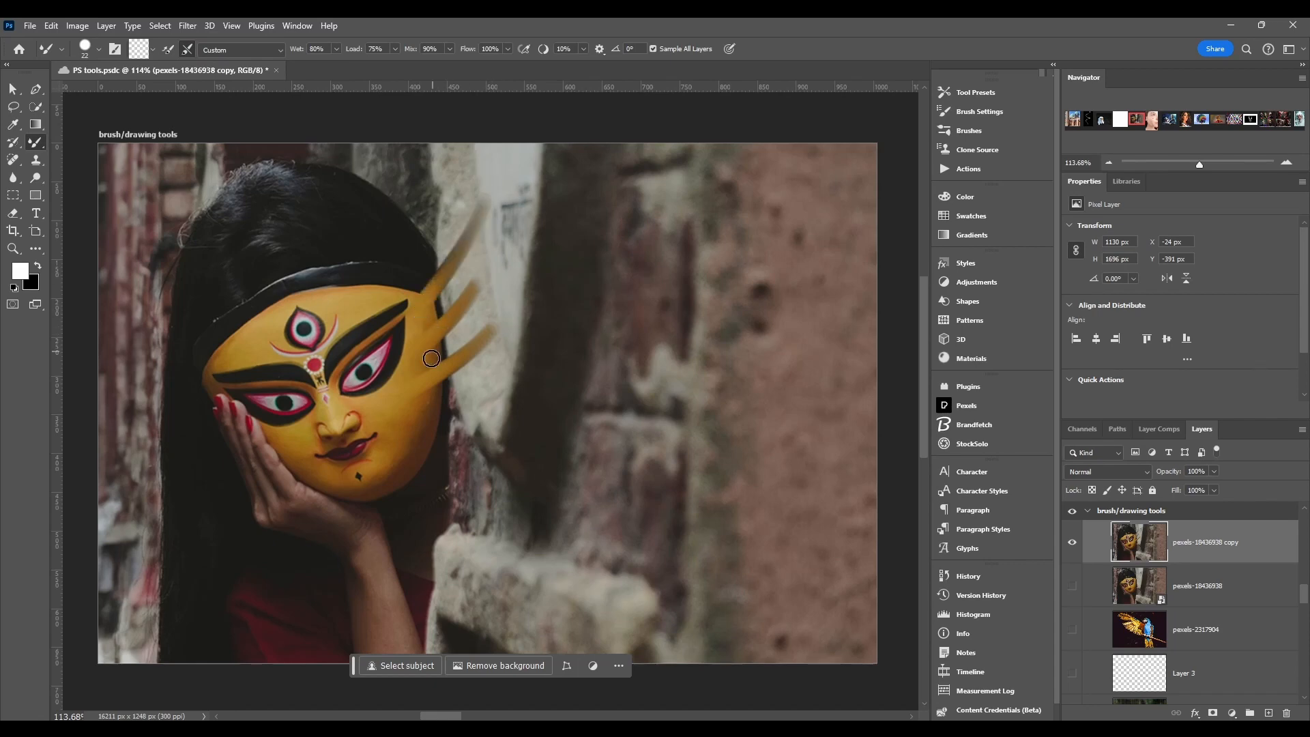
{"action": "left_click_drag", "start_coordinate": [412, 415], "coordinate": [529, 382]}
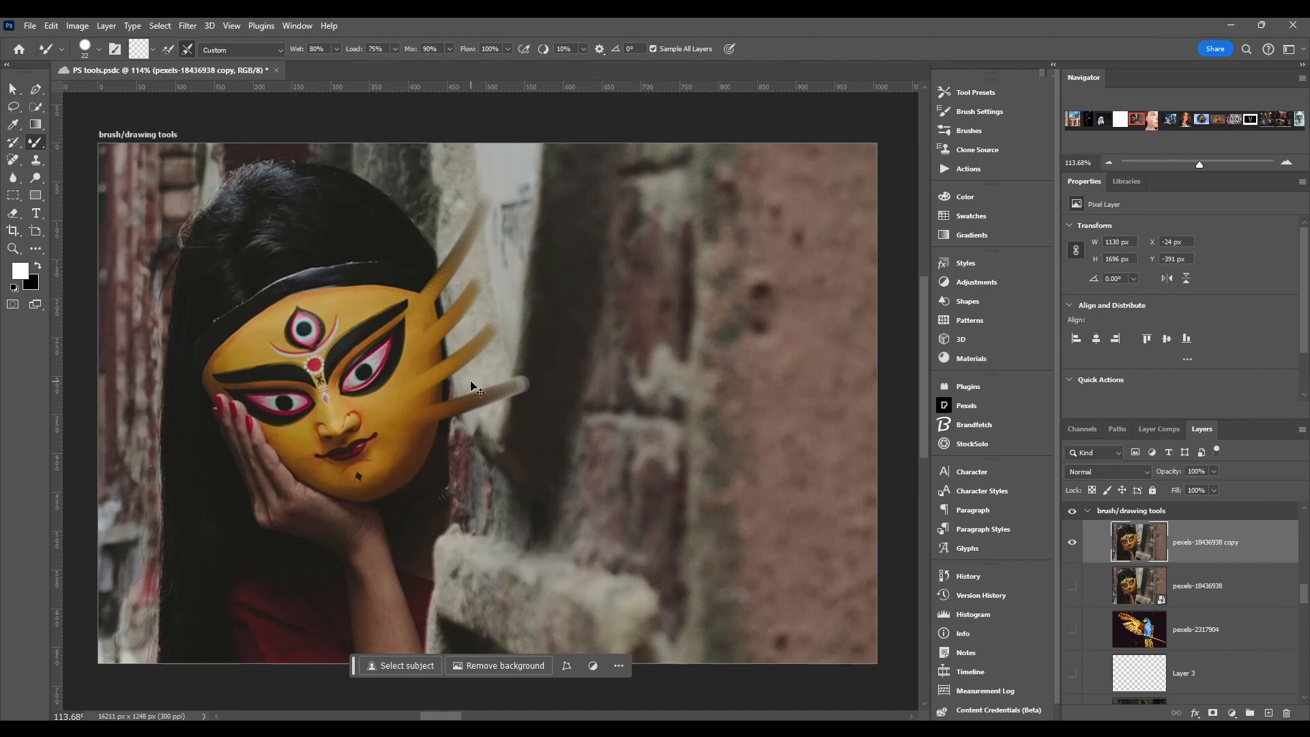
{"action": "key", "text": "ctrl+z"}
{"action": "key", "text": "ctrl+z"}
{"action": "key", "text": "ctrl+z"}
{"action": "key", "text": "ctrl+z"}
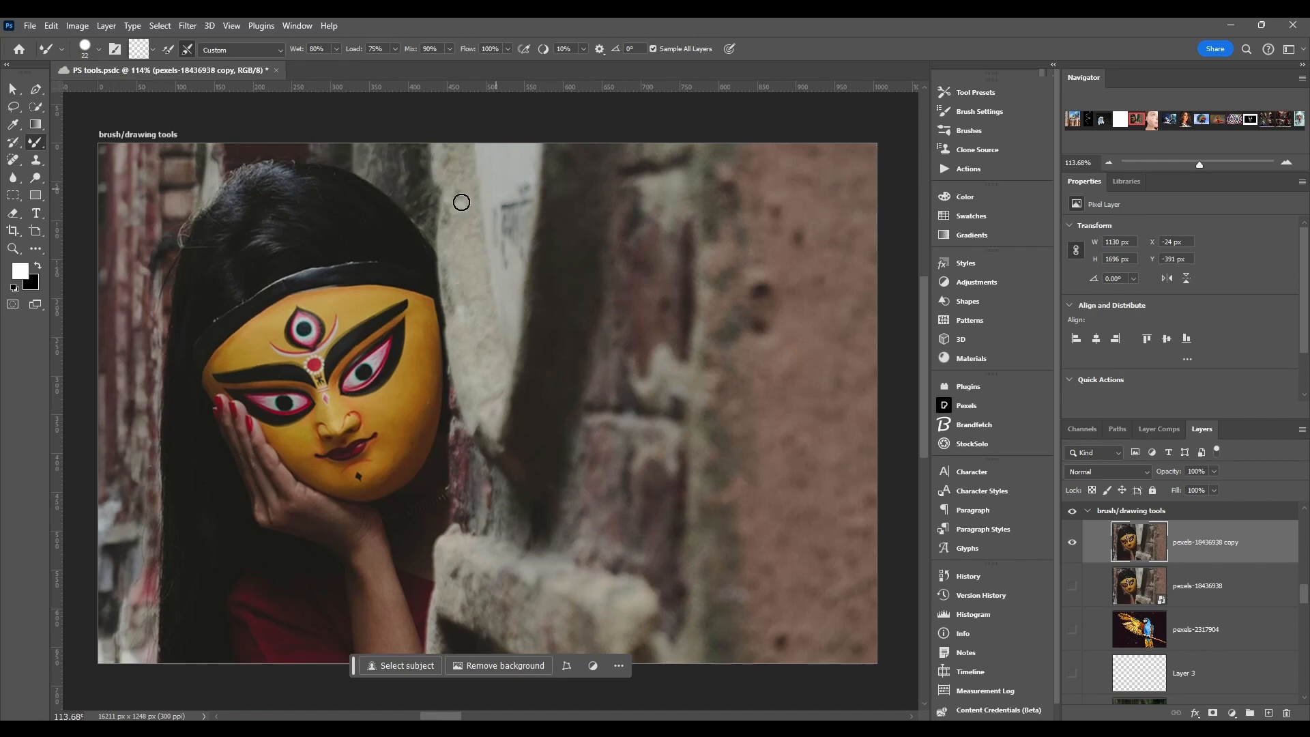
Step: Review the Mixer Brush's tool presets, its size, hardness and tip choices, and the Brush Settings options
{"action": "left_click", "coordinate": [65, 52]}
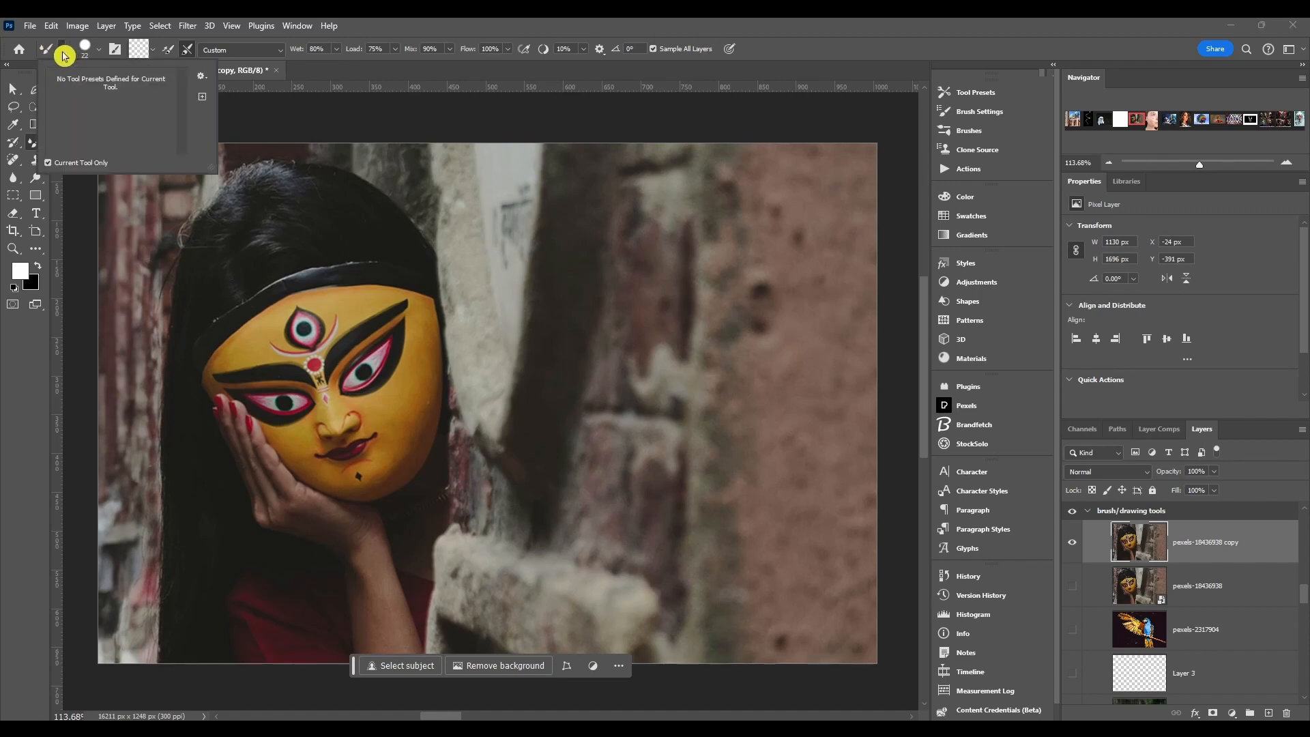
{"action": "left_click", "coordinate": [65, 53]}
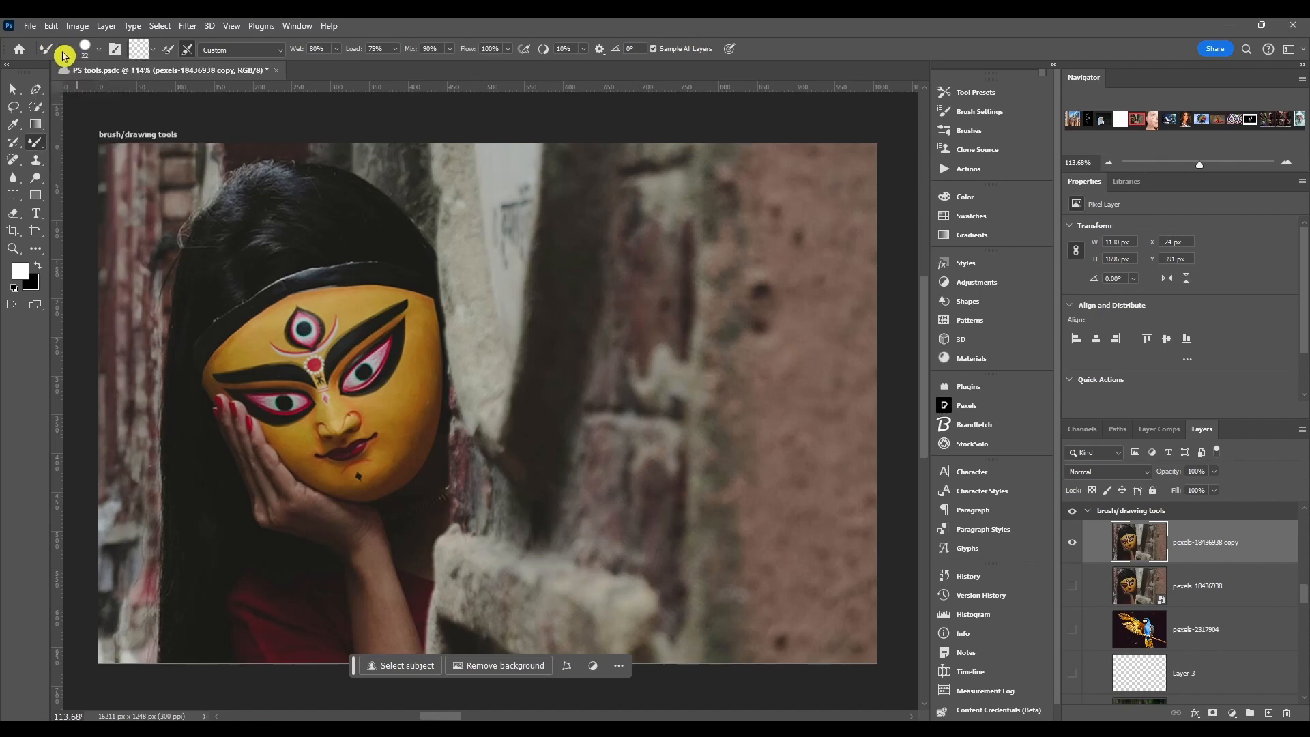
{"action": "left_click", "coordinate": [98, 51]}
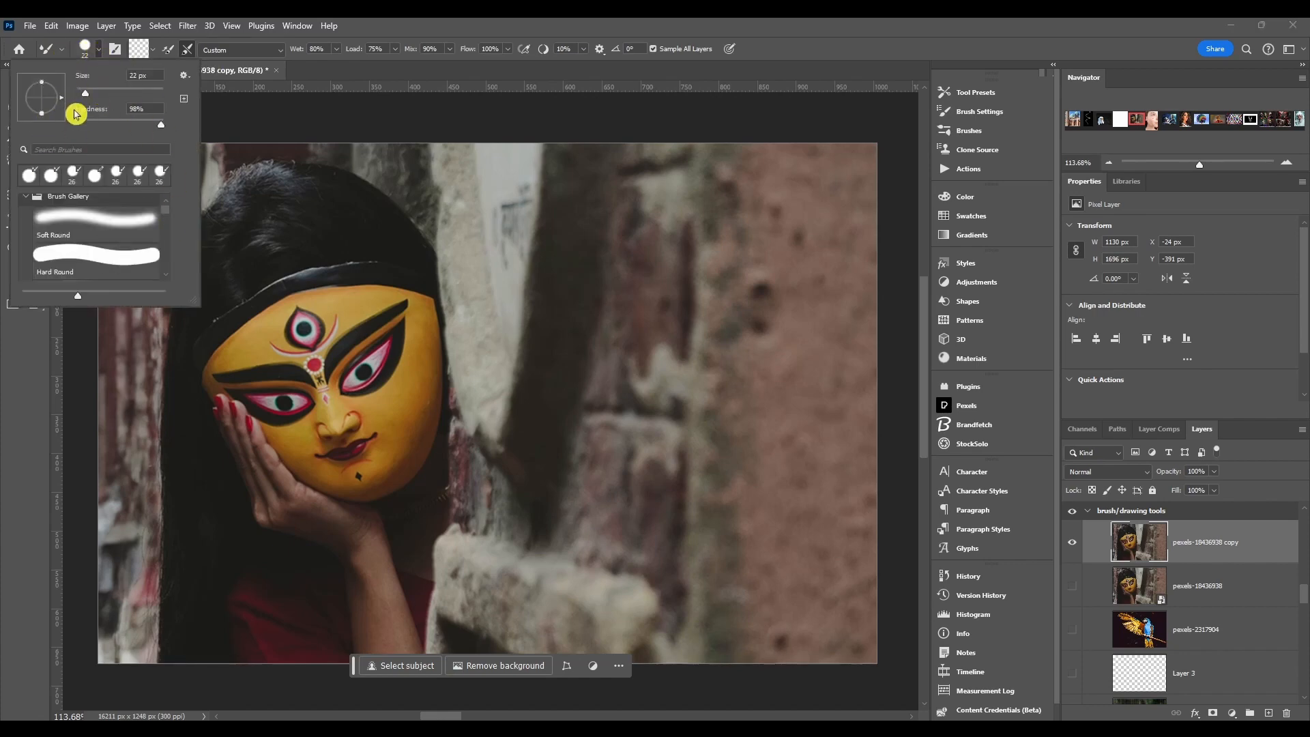
{"action": "left_click", "coordinate": [101, 52]}
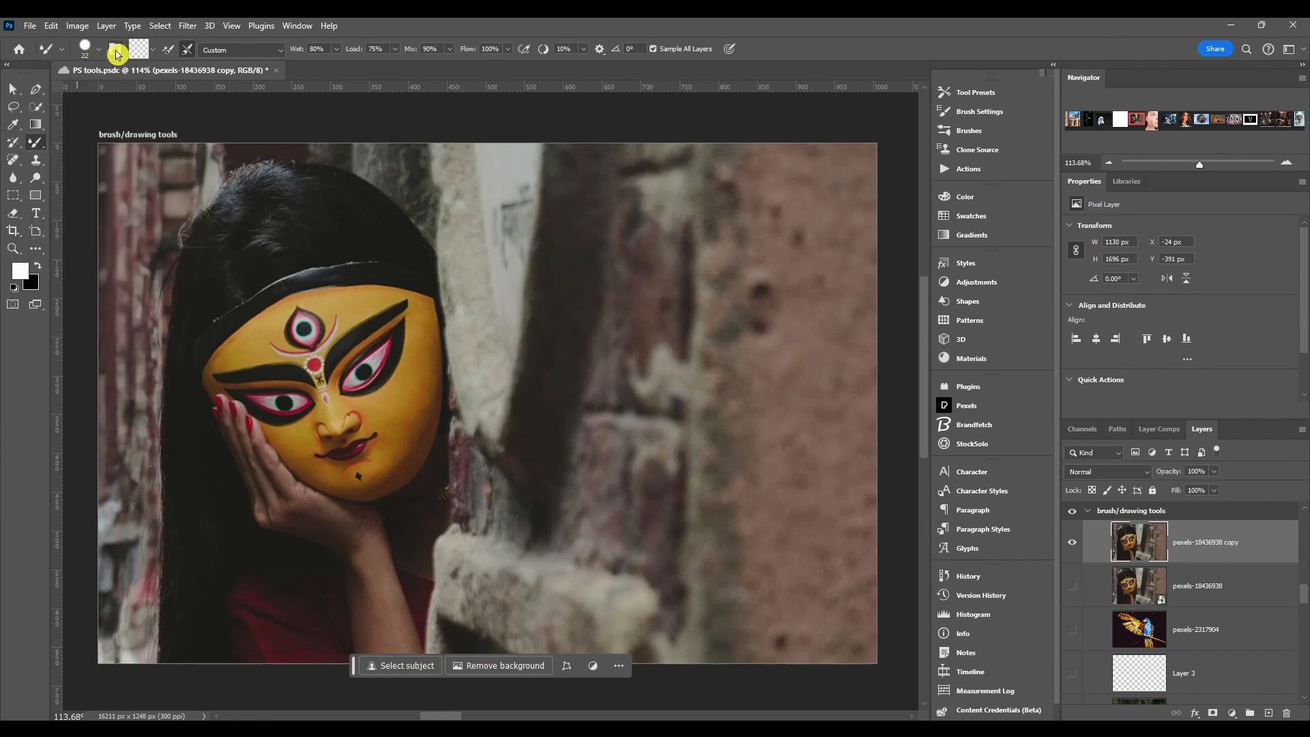
{"action": "left_click", "coordinate": [116, 52]}
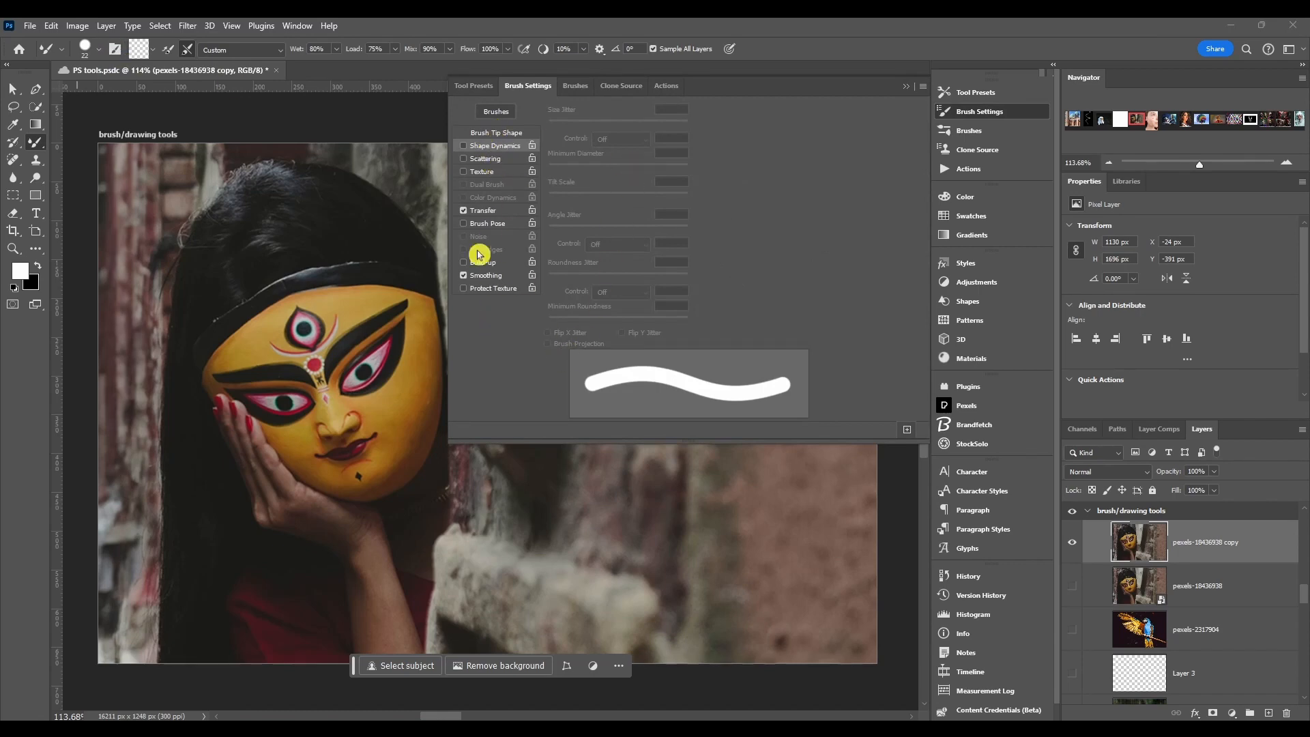
{"action": "left_click", "coordinate": [906, 86]}
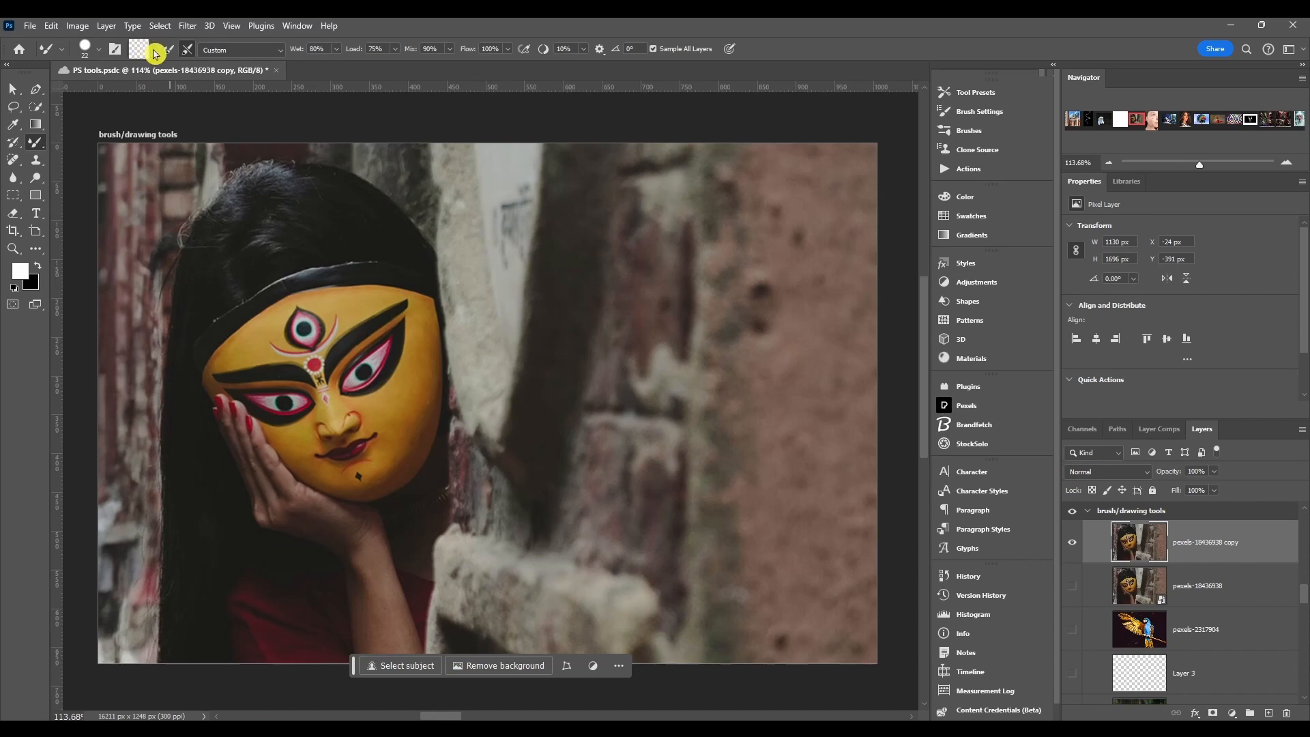
Step: Load the brush with the white foreground color and clean it, and toggle Load Solid Colors Only
{"action": "left_click", "coordinate": [157, 54]}
{"action": "left_click", "coordinate": [156, 67]}
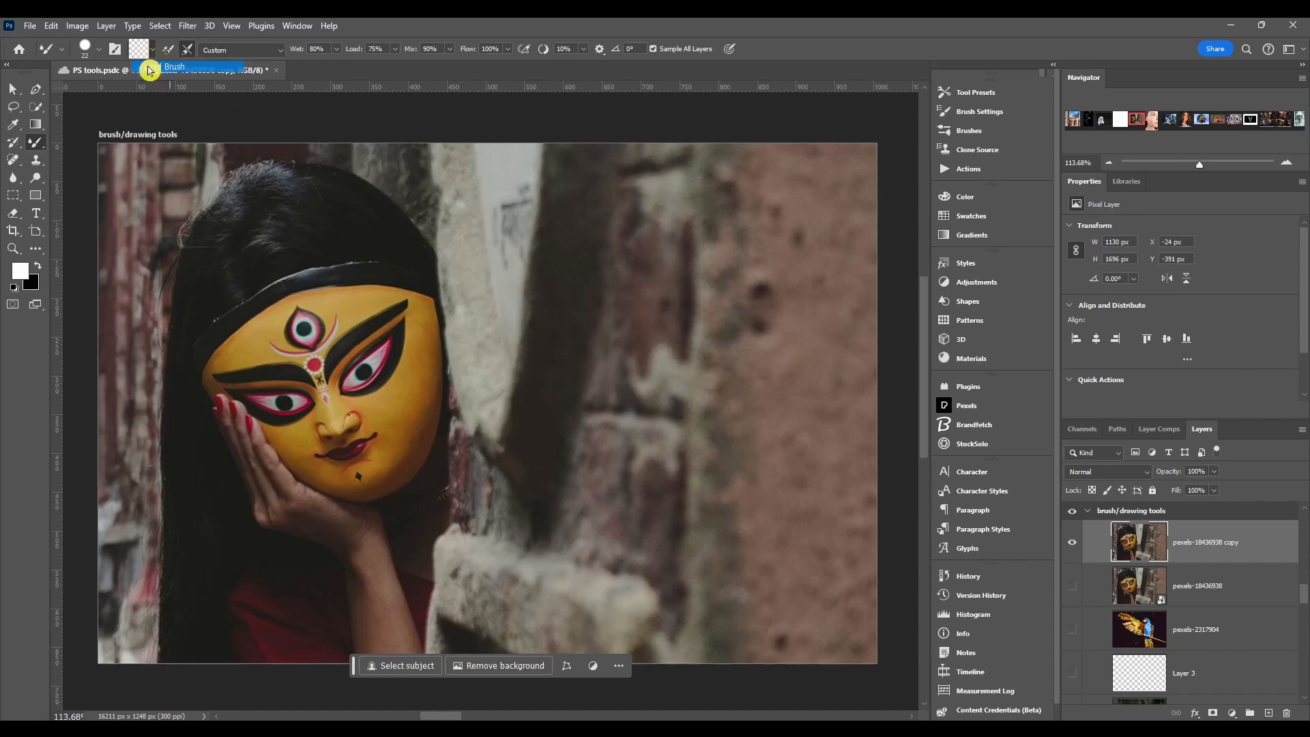
{"action": "left_click", "coordinate": [155, 54]}
{"action": "left_click", "coordinate": [159, 78]}
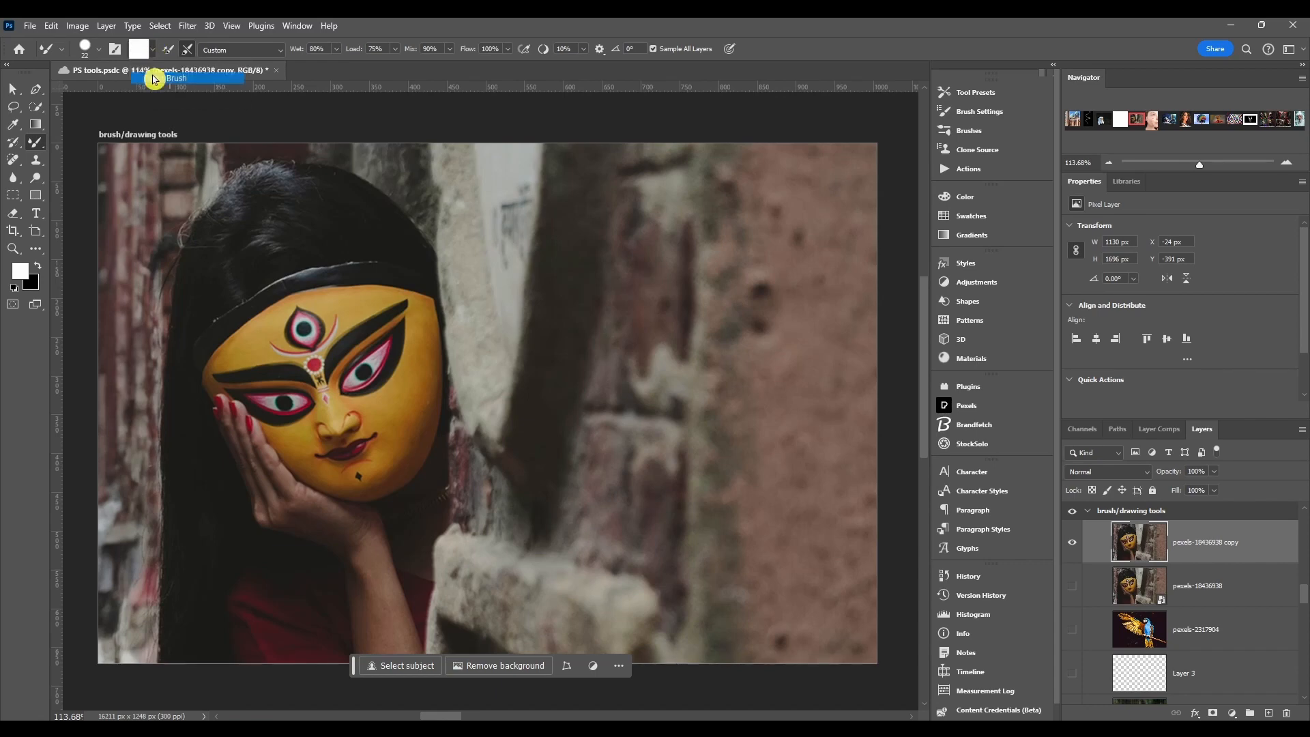
{"action": "left_click", "coordinate": [156, 55]}
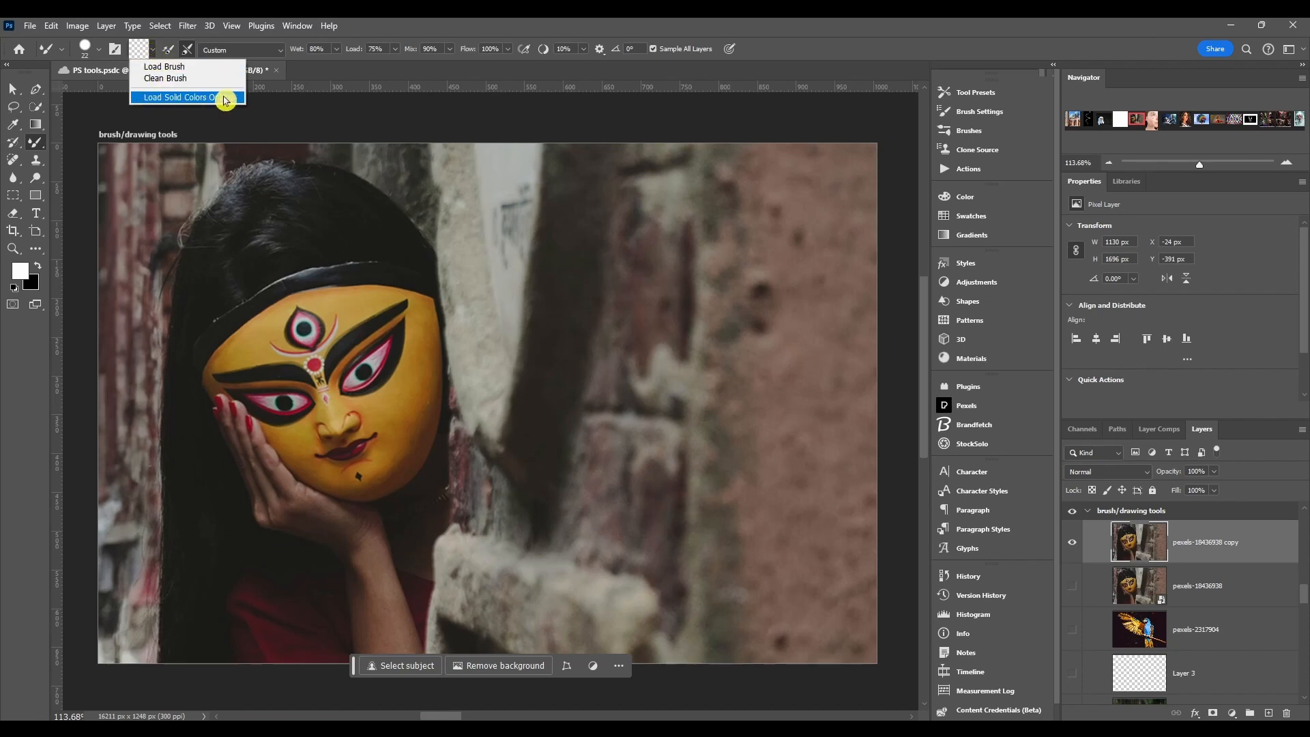
{"action": "left_click", "coordinate": [164, 97]}
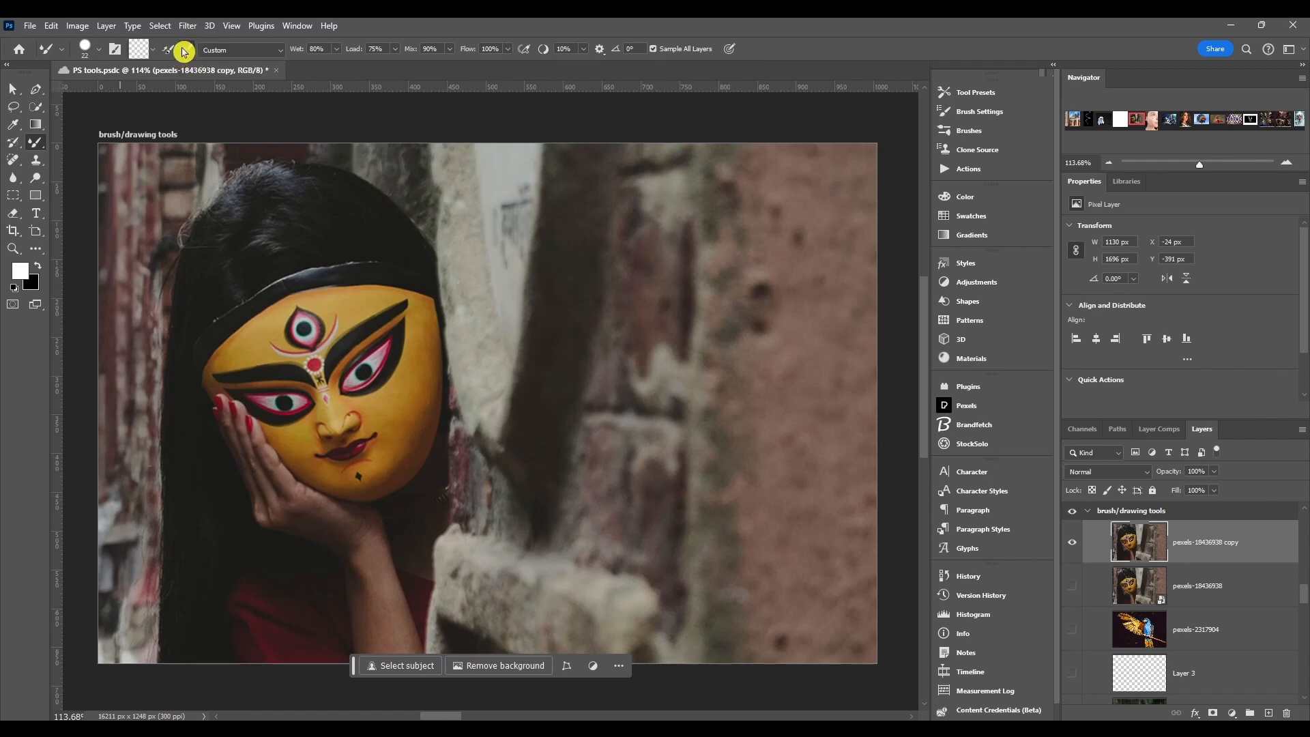
Step: Look through the Mixer Brush's blending combination presets, from Dry to Very Wet, Heavy Mix
{"action": "left_click", "coordinate": [184, 50]}
{"action": "left_click", "coordinate": [232, 49]}
{"action": "left_click", "coordinate": [234, 48]}
{"action": "left_click", "coordinate": [223, 50]}
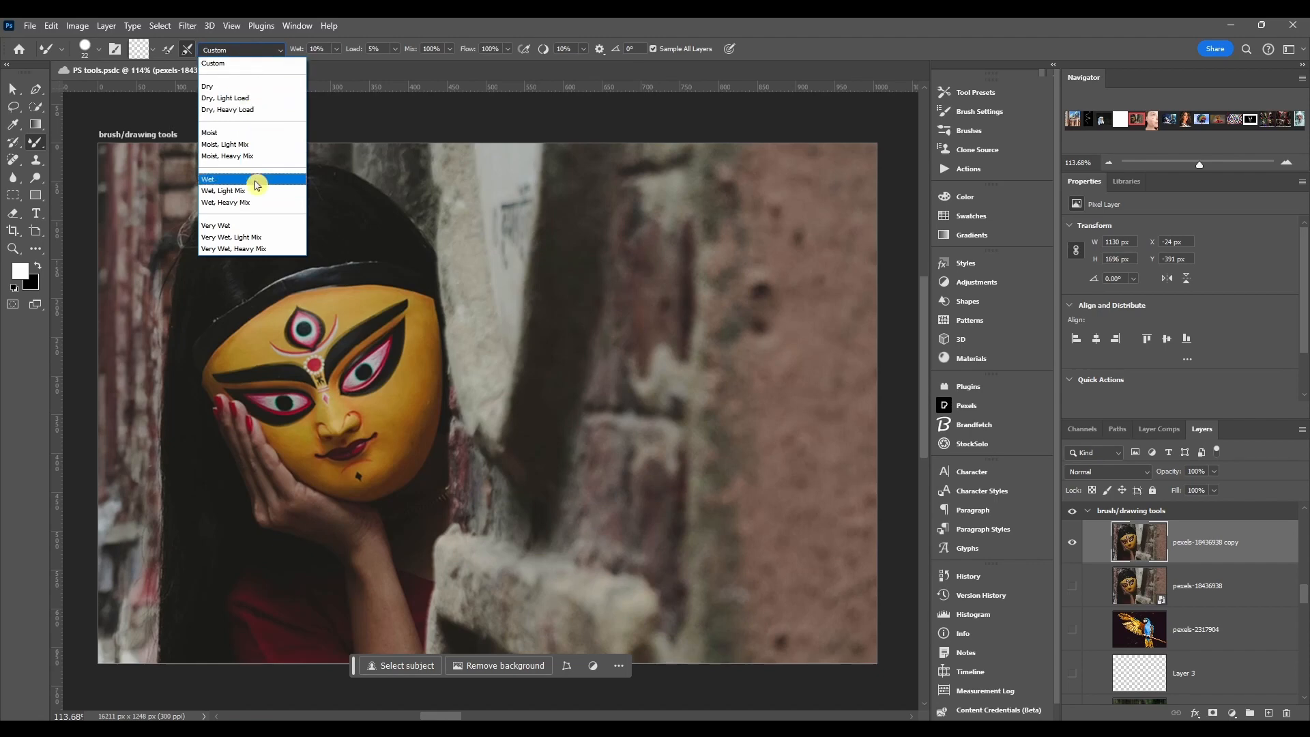
{"action": "left_click", "coordinate": [248, 54]}
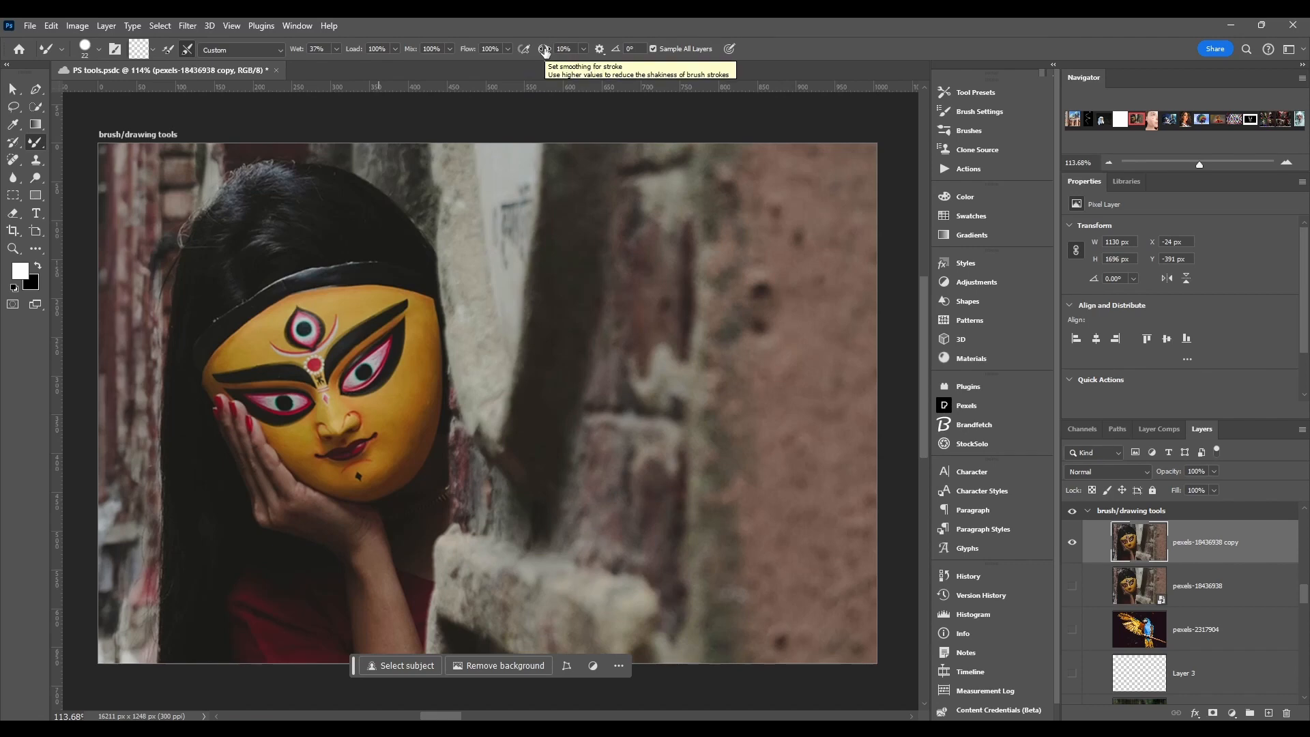
Step: Set the stroke smoothing to 100% and paint curved strokes from the mask's edge over the wall
{"action": "left_click_drag", "start_coordinate": [544, 50], "coordinate": [616, 54]}
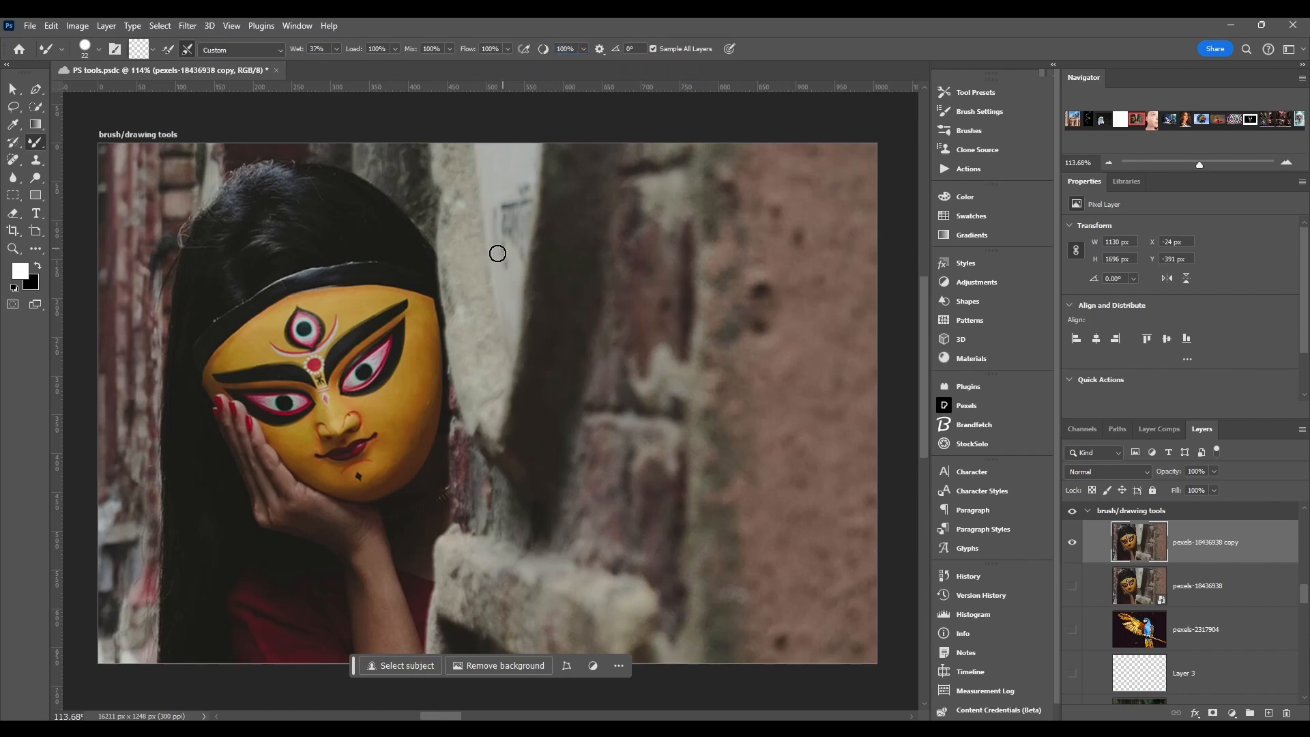
{"action": "mouse_move", "coordinate": [467, 339]}
{"action": "left_mouse_down"}
{"action": "mouse_move", "coordinate": [422, 234]}
{"action": "mouse_move", "coordinate": [396, 294]}
{"action": "mouse_move", "coordinate": [410, 326]}
{"action": "mouse_move", "coordinate": [467, 327]}
{"action": "mouse_move", "coordinate": [489, 275]}
{"action": "mouse_move", "coordinate": [440, 223]}
{"action": "mouse_move", "coordinate": [405, 213]}
{"action": "mouse_move", "coordinate": [442, 169]}
{"action": "mouse_move", "coordinate": [541, 210]}
{"action": "mouse_move", "coordinate": [579, 281]}
{"action": "mouse_move", "coordinate": [533, 359]}
{"action": "mouse_move", "coordinate": [393, 381]}
{"action": "mouse_move", "coordinate": [375, 423]}
{"action": "mouse_move", "coordinate": [440, 447]}
{"action": "mouse_move", "coordinate": [511, 439]}
{"action": "mouse_move", "coordinate": [536, 405]}
{"action": "mouse_move", "coordinate": [496, 382]}
{"action": "mouse_move", "coordinate": [454, 384]}
{"action": "mouse_move", "coordinate": [483, 368]}
{"action": "left_mouse_up"}
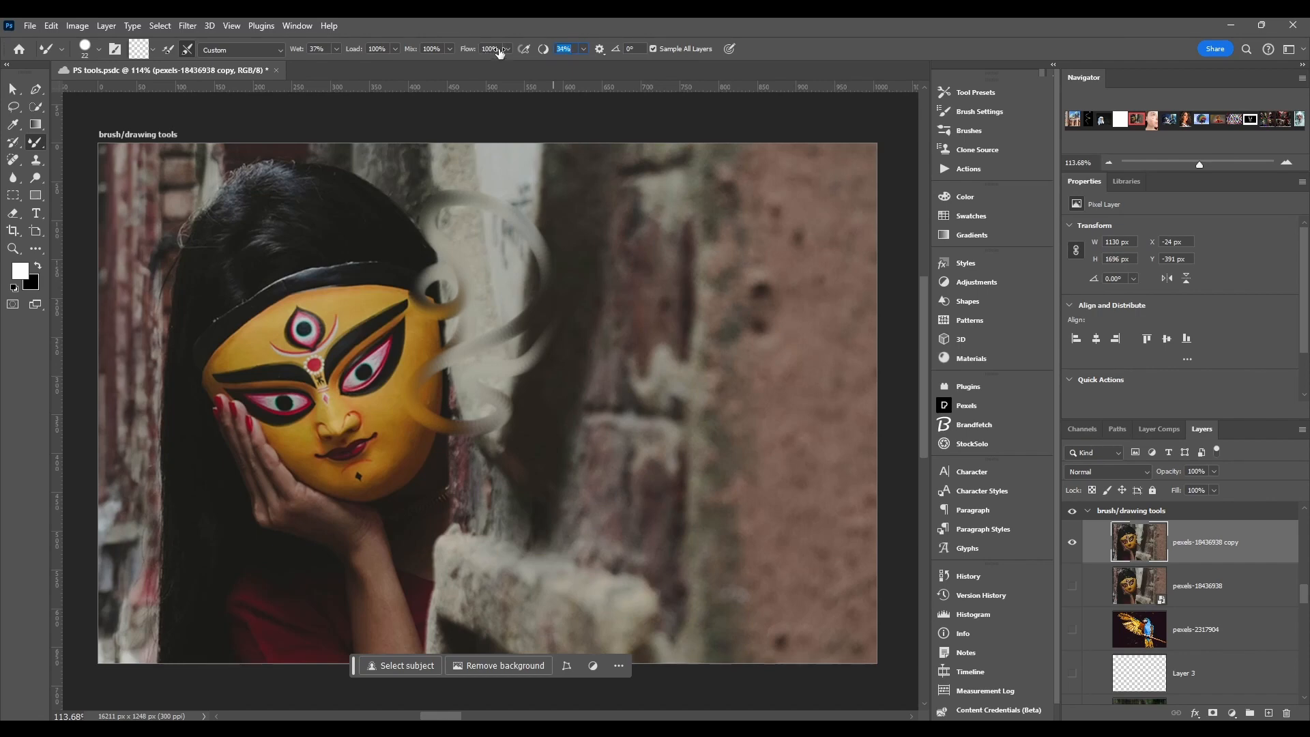
Step: Set the stroke smoothing to 21% and open the smoothing options
{"action": "left_click", "coordinate": [599, 50]}
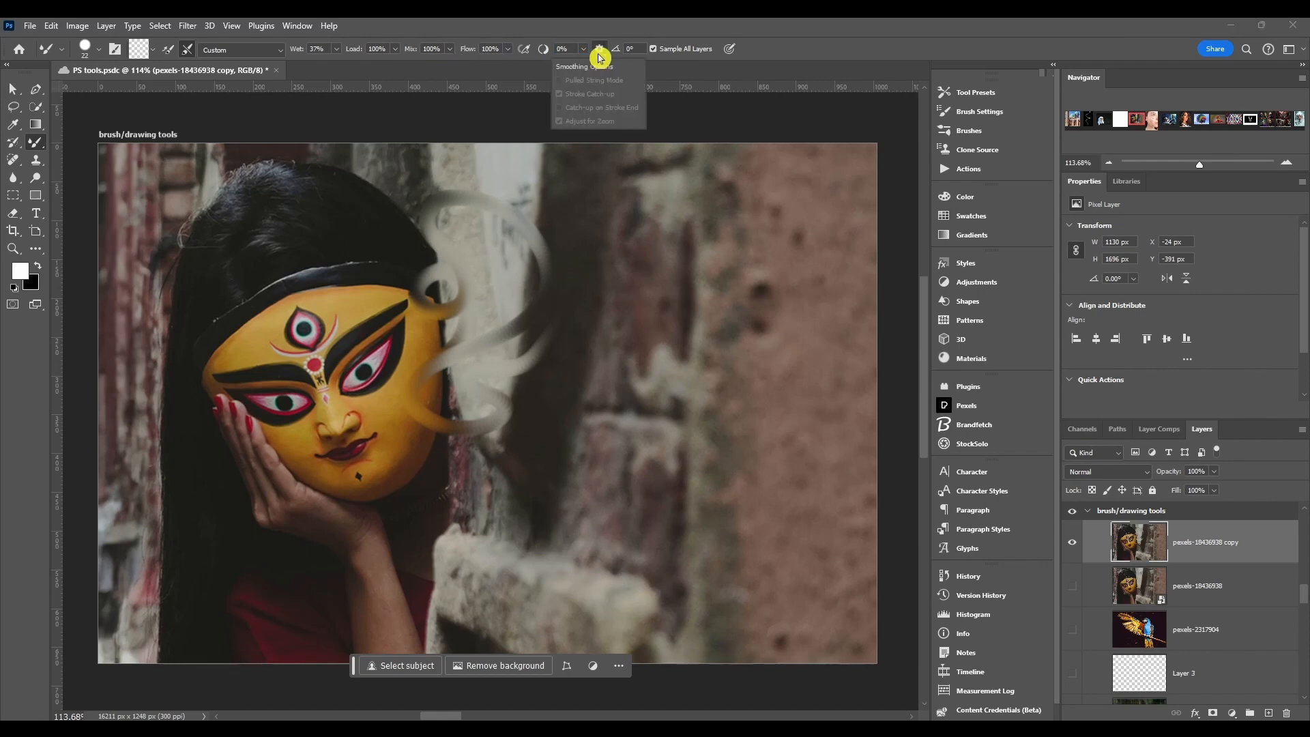
{"action": "left_click_drag", "start_coordinate": [544, 53], "coordinate": [558, 53]}
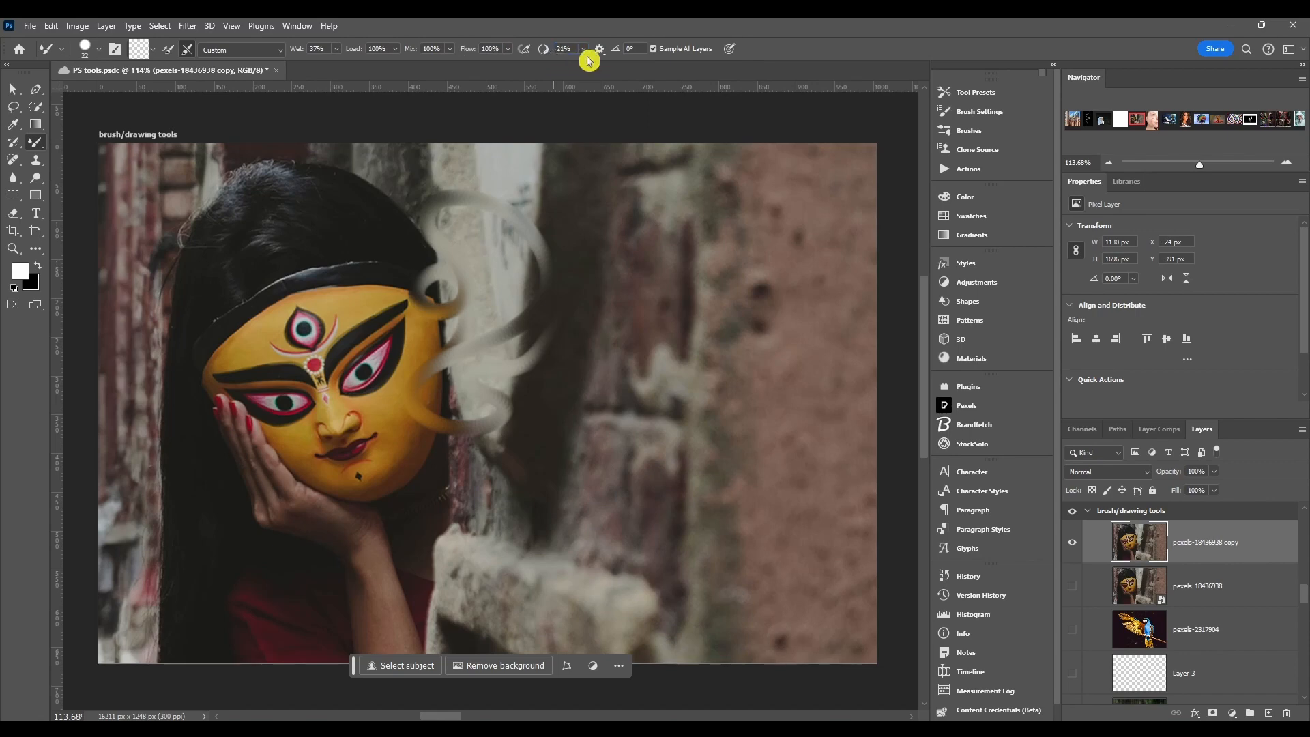
{"action": "left_click", "coordinate": [598, 51]}
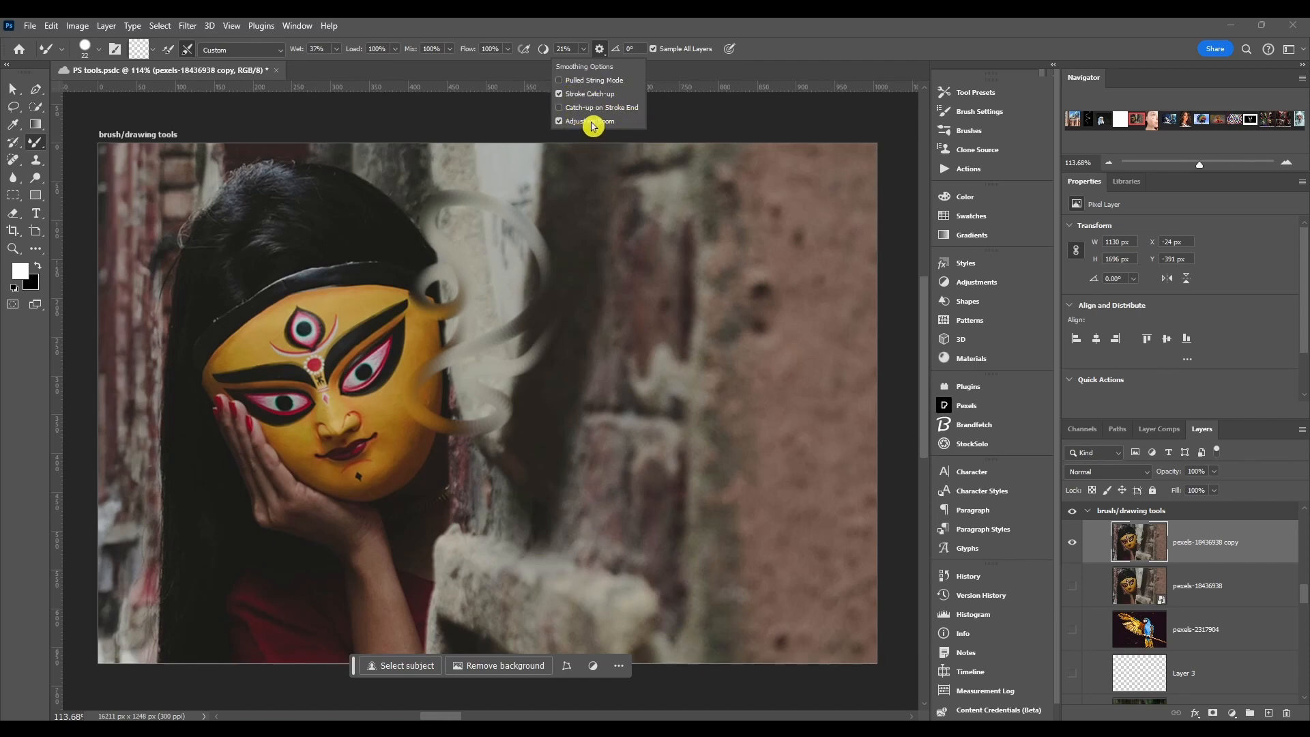
Step: Enable pen pressure control of the brush size and paint tapered curved strokes from the mask's cheek and chin over the neck and wall
{"action": "left_click", "coordinate": [595, 45]}
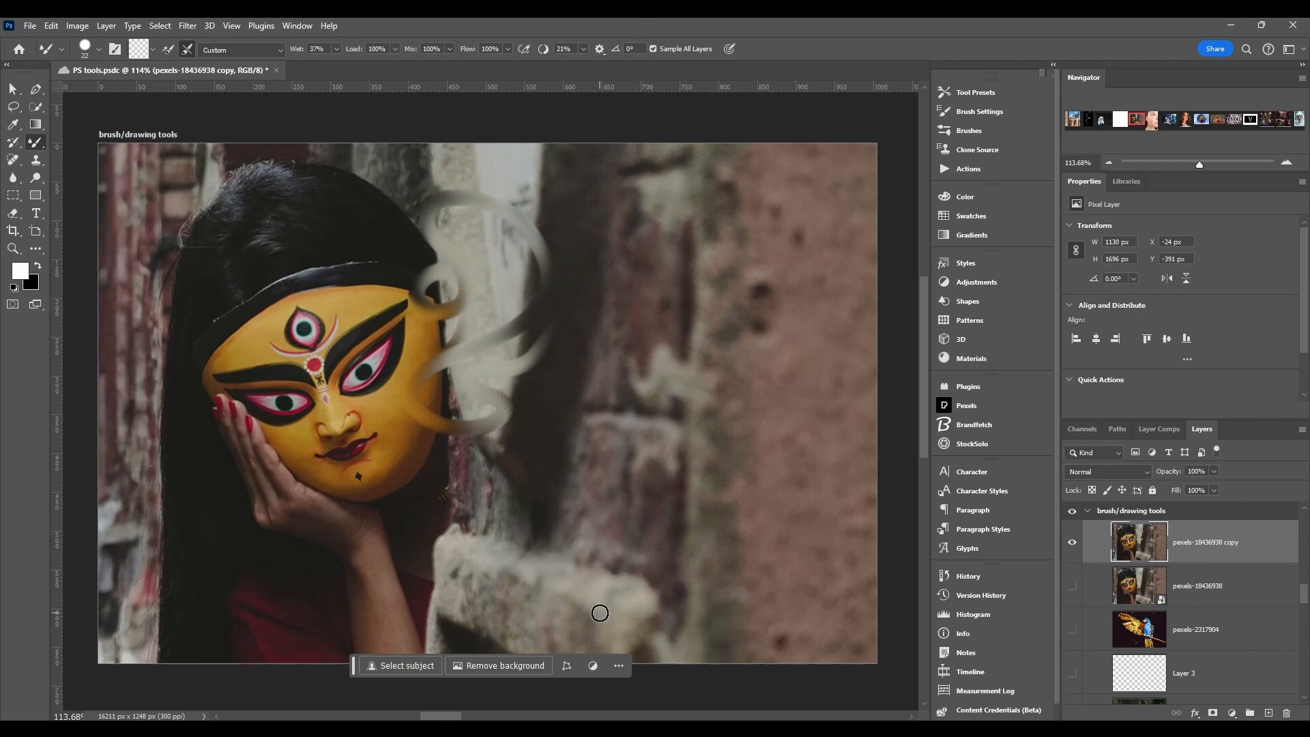
{"action": "left_click", "coordinate": [729, 52]}
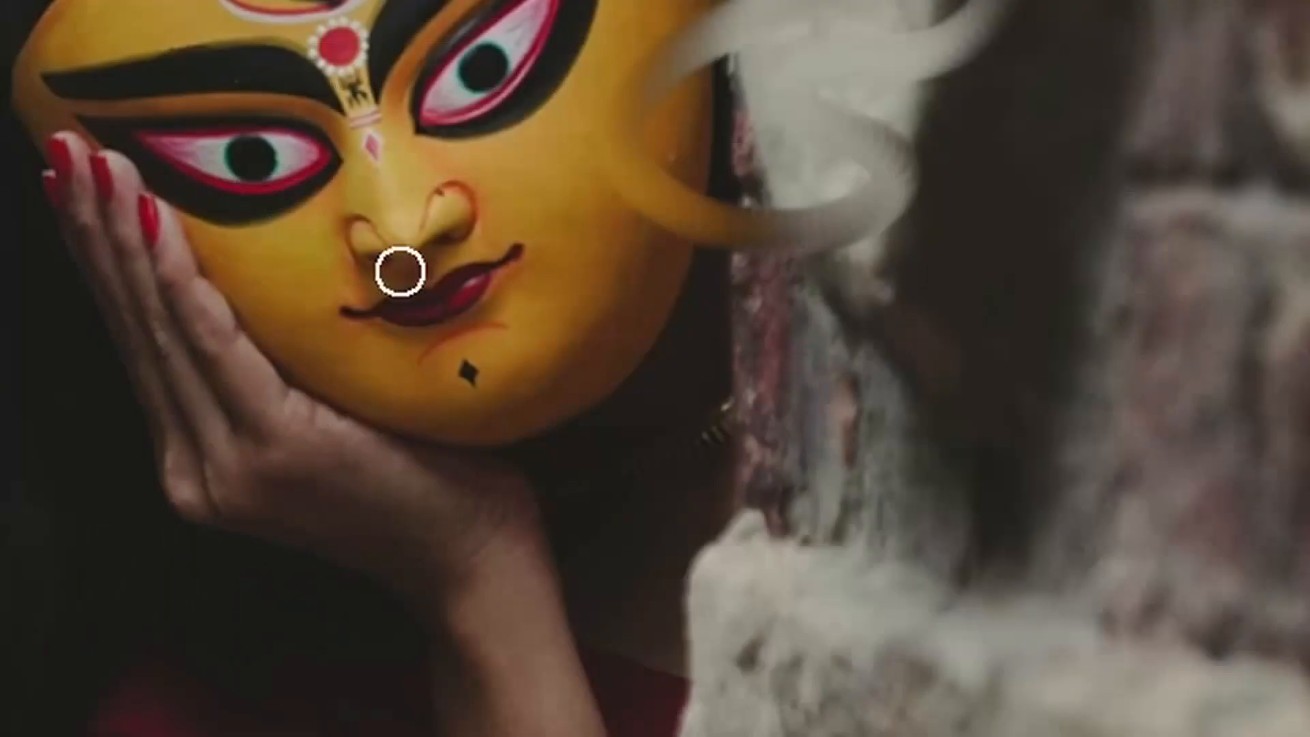
{"action": "mouse_move", "coordinate": [509, 365]}
{"action": "left_mouse_down"}
{"action": "mouse_move", "coordinate": [578, 323]}
{"action": "mouse_move", "coordinate": [778, 345]}
{"action": "mouse_move", "coordinate": [884, 325]}
{"action": "left_mouse_up"}
{"action": "left_click_drag", "start_coordinate": [593, 278], "coordinate": [785, 301]}
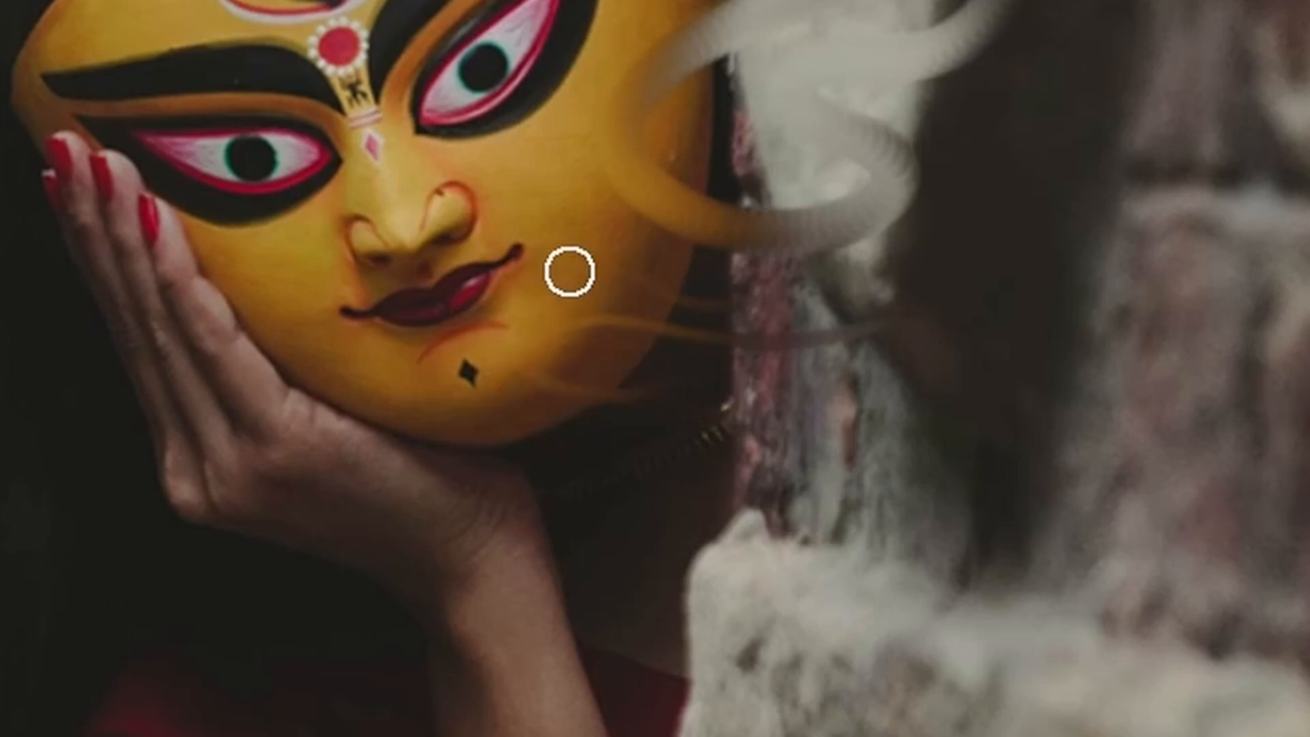
{"action": "mouse_move", "coordinate": [564, 278]}
{"action": "left_mouse_down"}
{"action": "mouse_move", "coordinate": [581, 247]}
{"action": "mouse_move", "coordinate": [699, 254]}
{"action": "mouse_move", "coordinate": [867, 203]}
{"action": "left_mouse_up"}
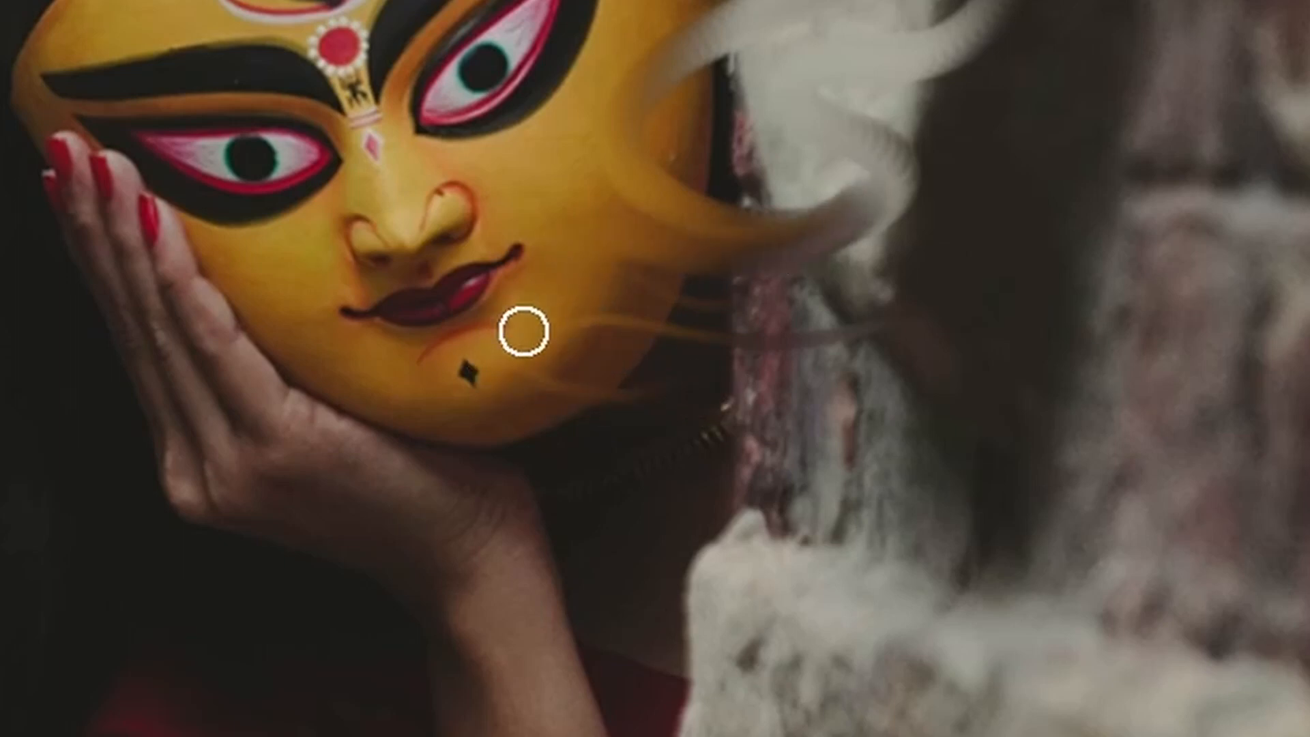
{"action": "mouse_move", "coordinate": [533, 362]}
{"action": "left_mouse_down"}
{"action": "mouse_move", "coordinate": [751, 498]}
{"action": "mouse_move", "coordinate": [603, 591]}
{"action": "left_mouse_up"}
{"action": "left_click_drag", "start_coordinate": [482, 326], "coordinate": [540, 591]}
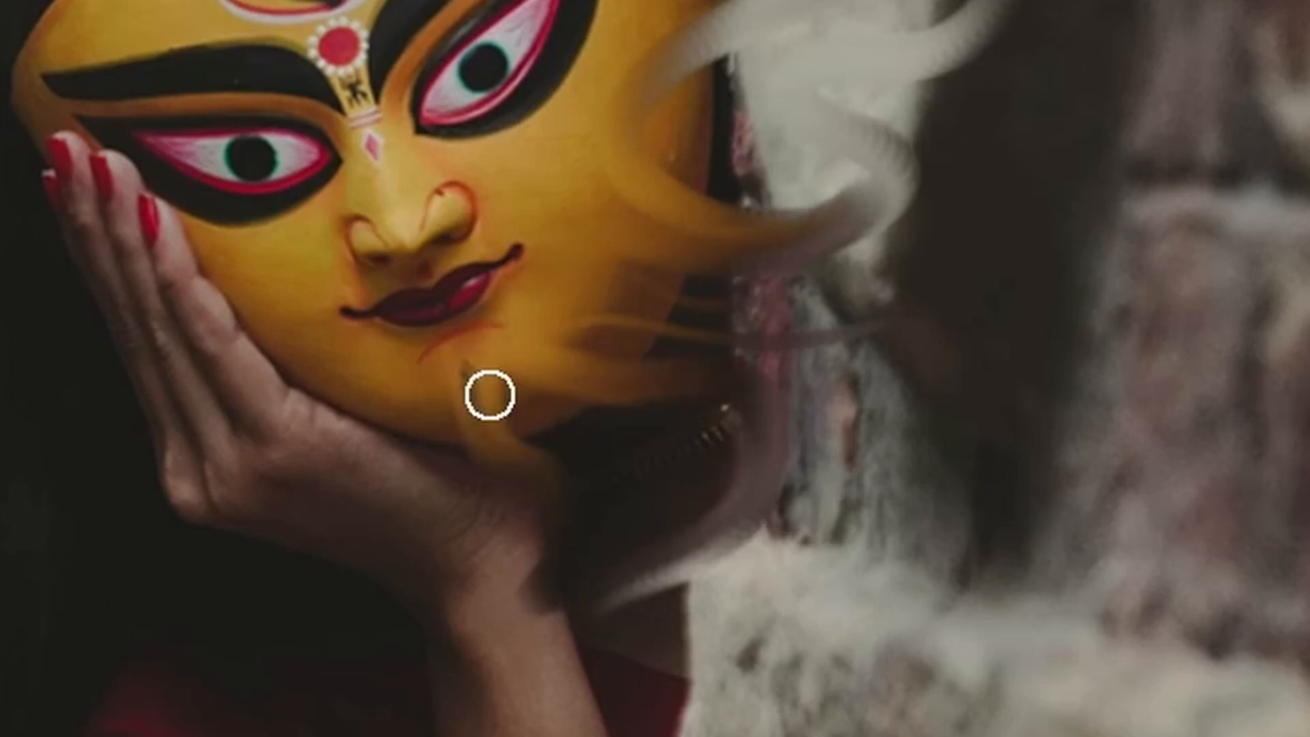
{"action": "mouse_move", "coordinate": [533, 267]}
{"action": "left_mouse_down"}
{"action": "mouse_move", "coordinate": [612, 374]}
{"action": "mouse_move", "coordinate": [638, 569]}
{"action": "left_mouse_up"}
{"action": "mouse_move", "coordinate": [582, 161]}
{"action": "left_mouse_down"}
{"action": "mouse_move", "coordinate": [805, 170]}
{"action": "mouse_move", "coordinate": [972, 90]}
{"action": "left_mouse_up"}
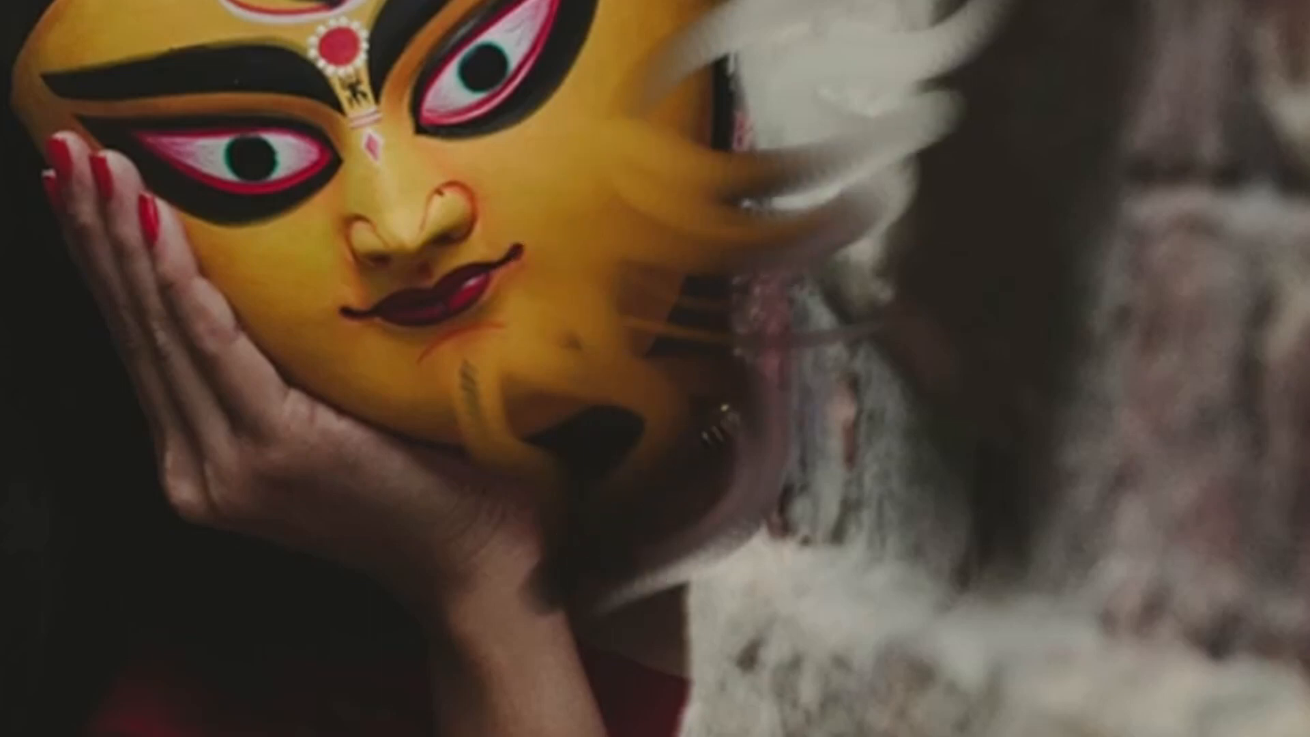